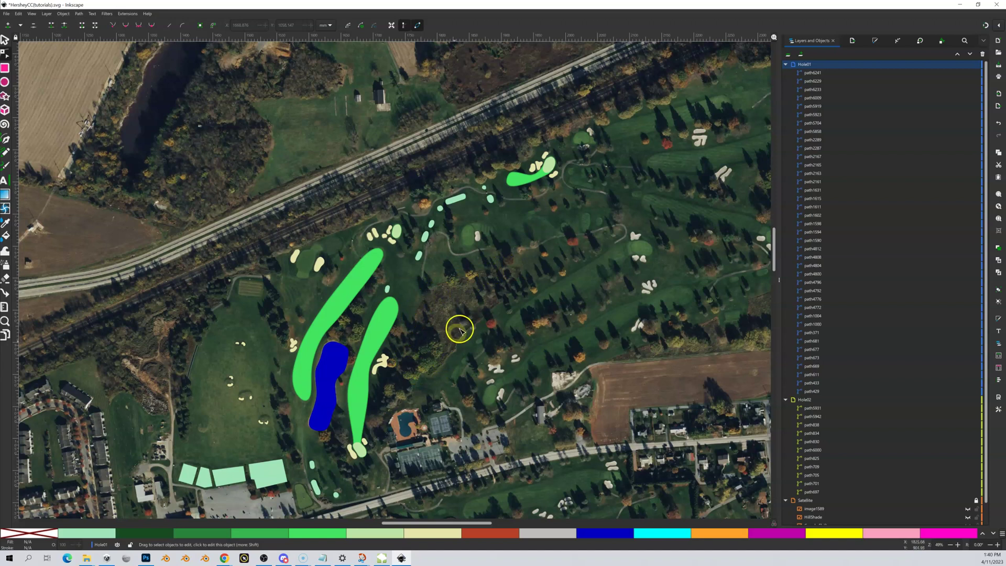
# Zoom to the wooded rough east of the fairways and pick the Pen (Bezier) tool.
pyautogui.click(429, 300)
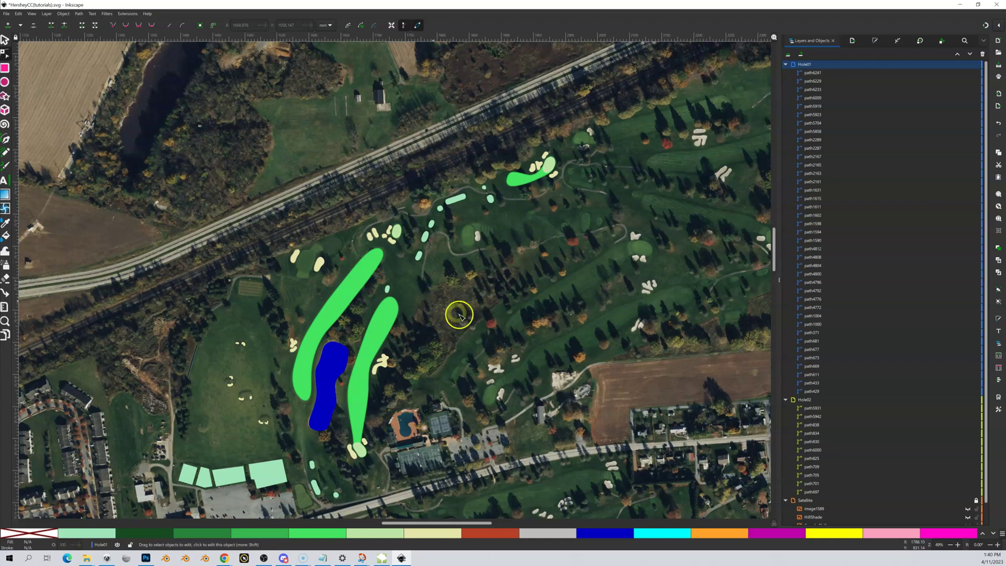
pyautogui.click(446, 327)
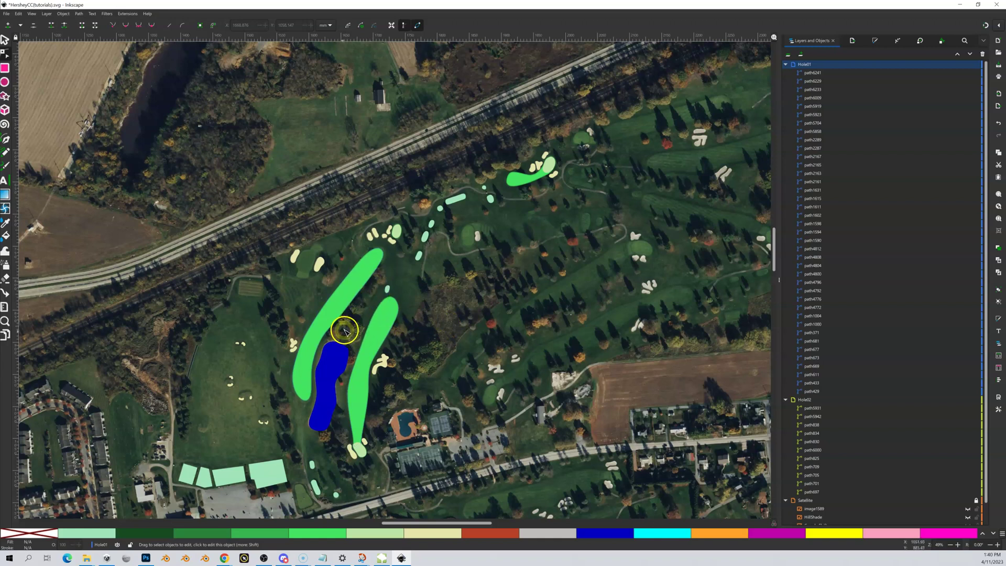
pyautogui.scroll(2, 344, 329)
pyautogui.scroll(-3, 362, 259)
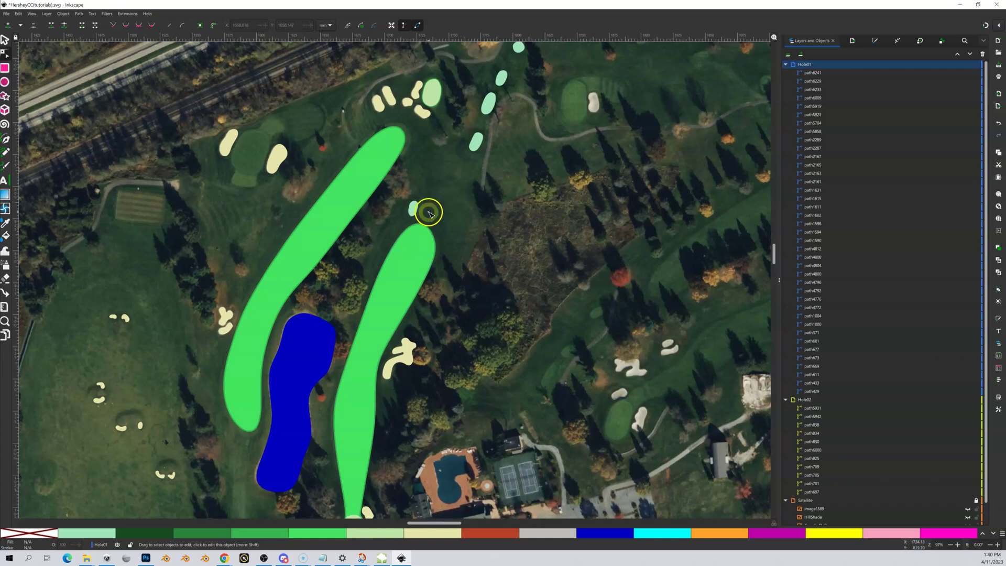
pyautogui.scroll(-2, 418, 232)
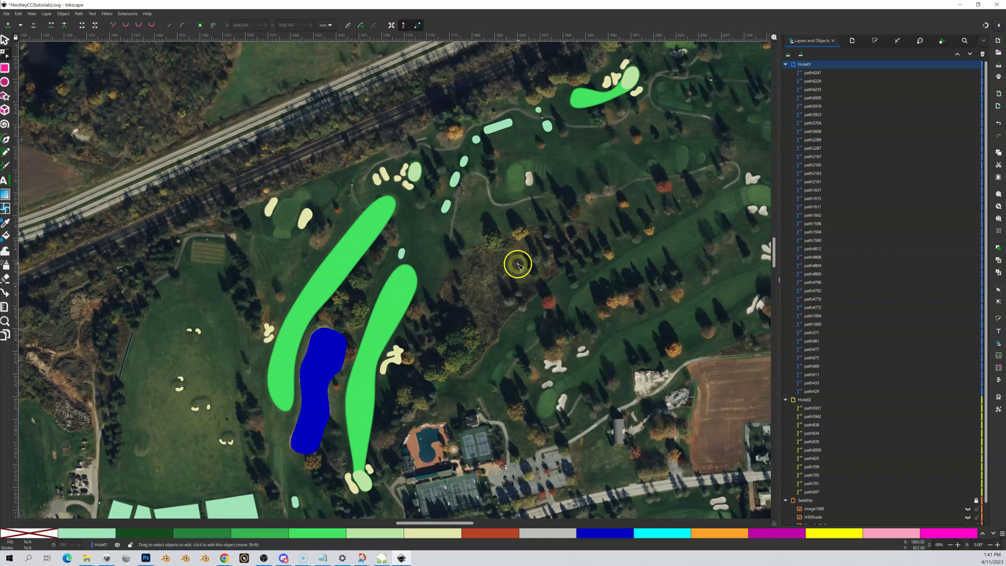
pyautogui.click(7, 140)
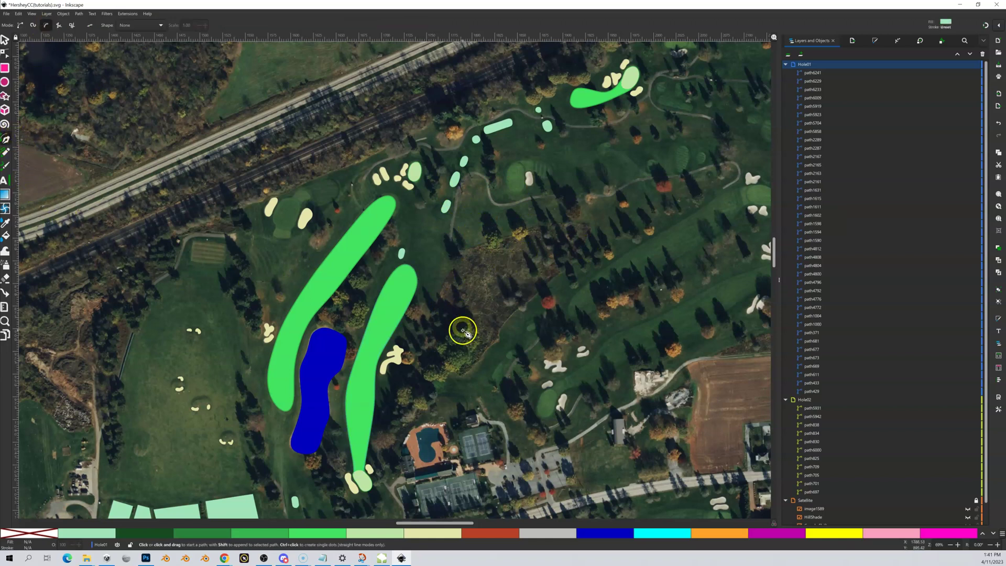
# Trace a closed outline around the wooded rough east of the two fairways.
pyautogui.click(436, 301)
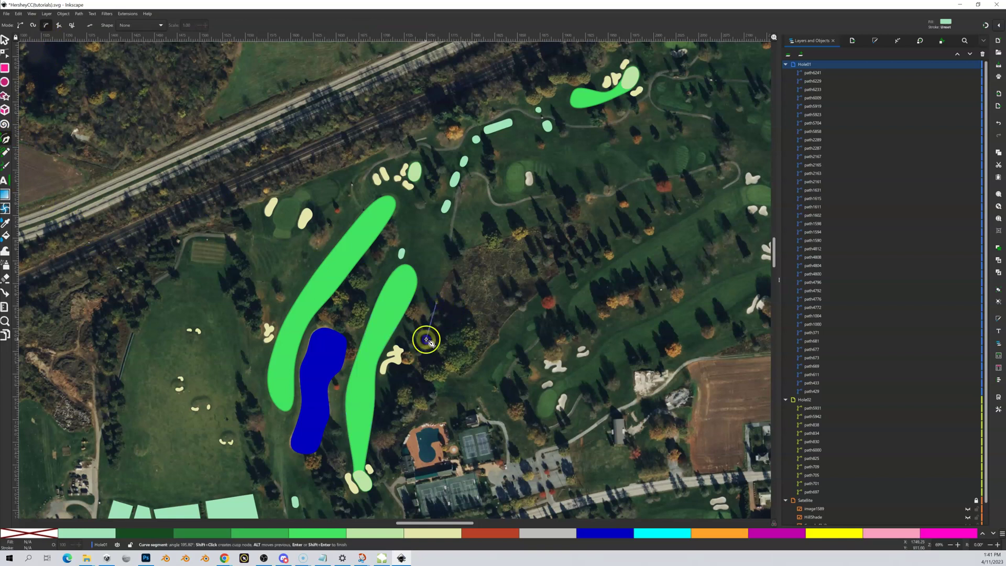
pyautogui.click(425, 361)
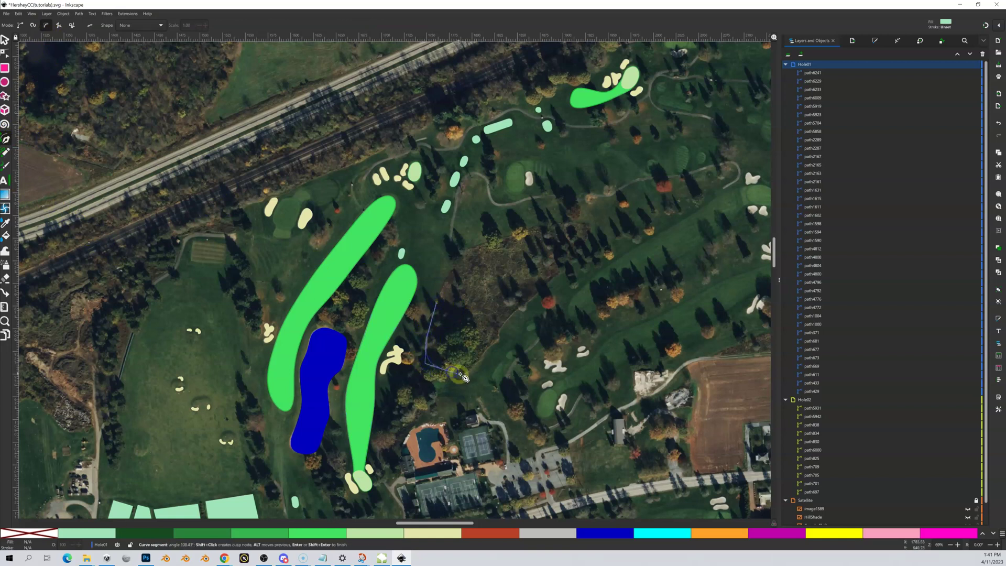
pyautogui.click(462, 373)
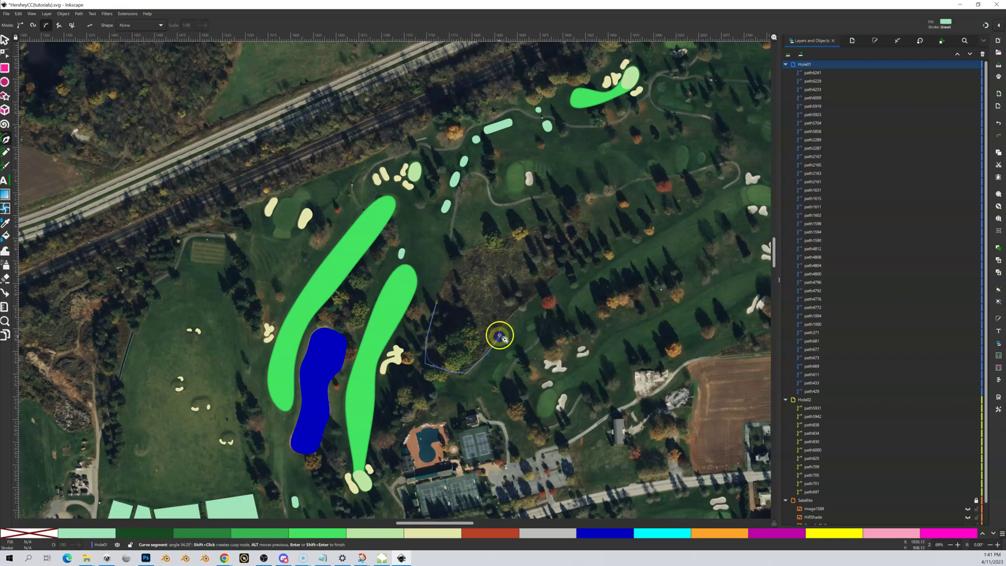
pyautogui.click(500, 324)
pyautogui.click(563, 271)
pyautogui.click(590, 224)
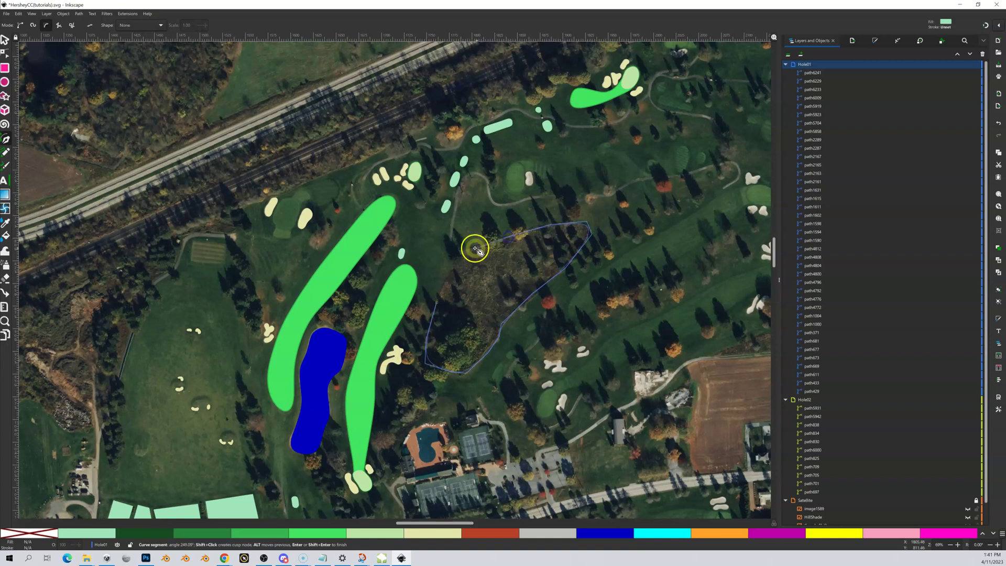
pyautogui.click(447, 274)
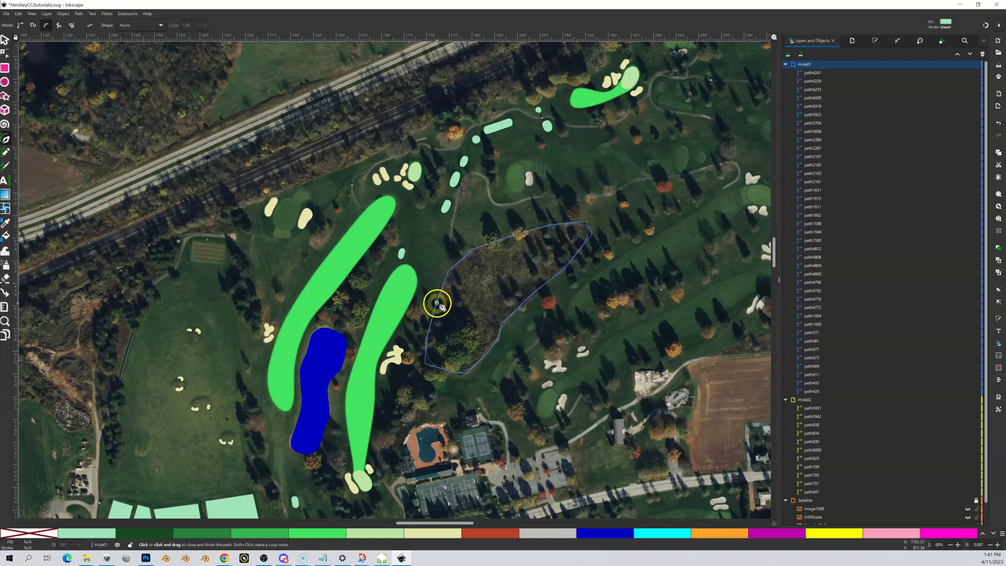
pyautogui.click(438, 303)
# Zoom in on the new rough shape path6307 and change its fill to orange.
pyautogui.press('+')
pyautogui.press('+')
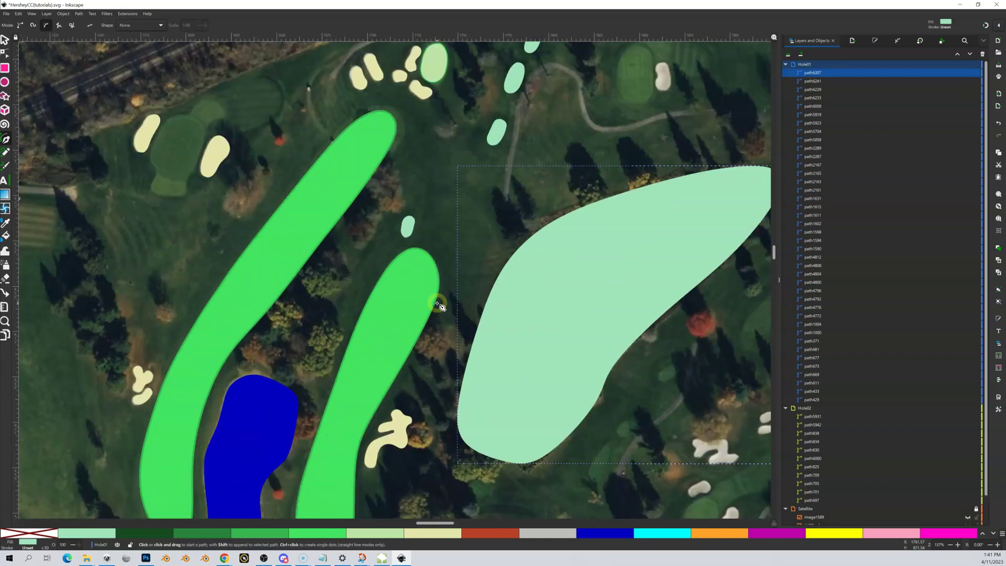
pyautogui.moveTo(490, 278); pyautogui.dragTo(382, 269)
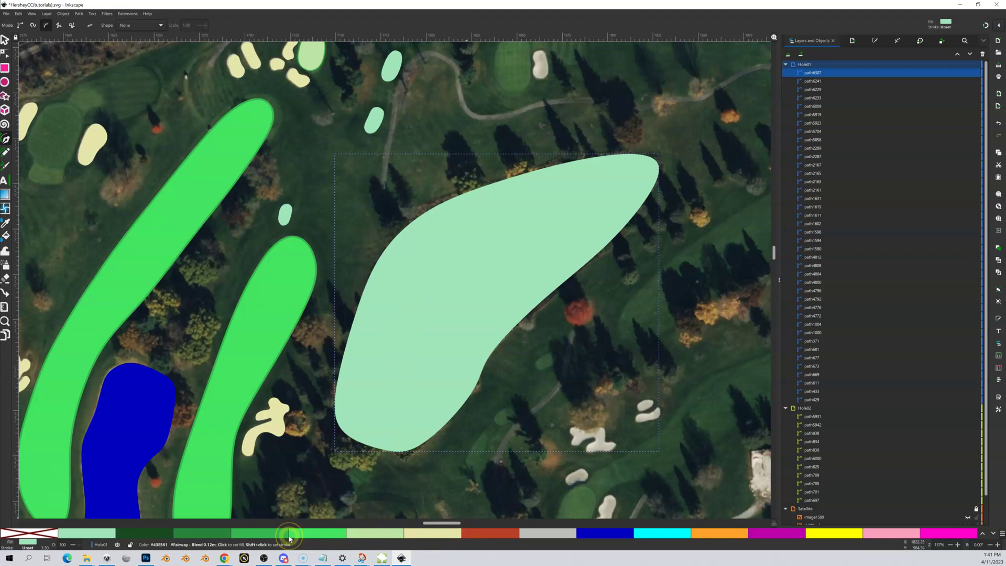
pyautogui.click(154, 535)
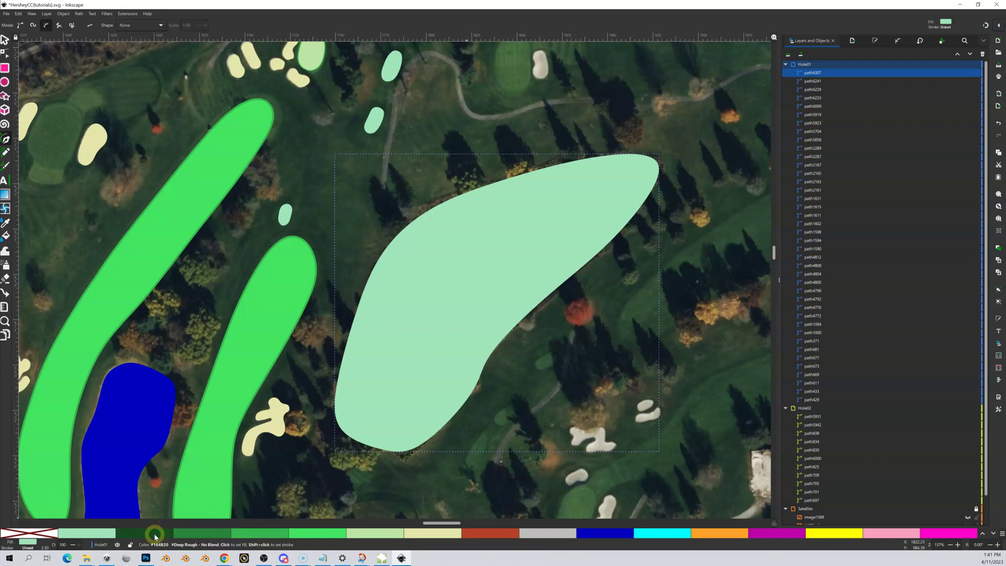
pyautogui.click(162, 535)
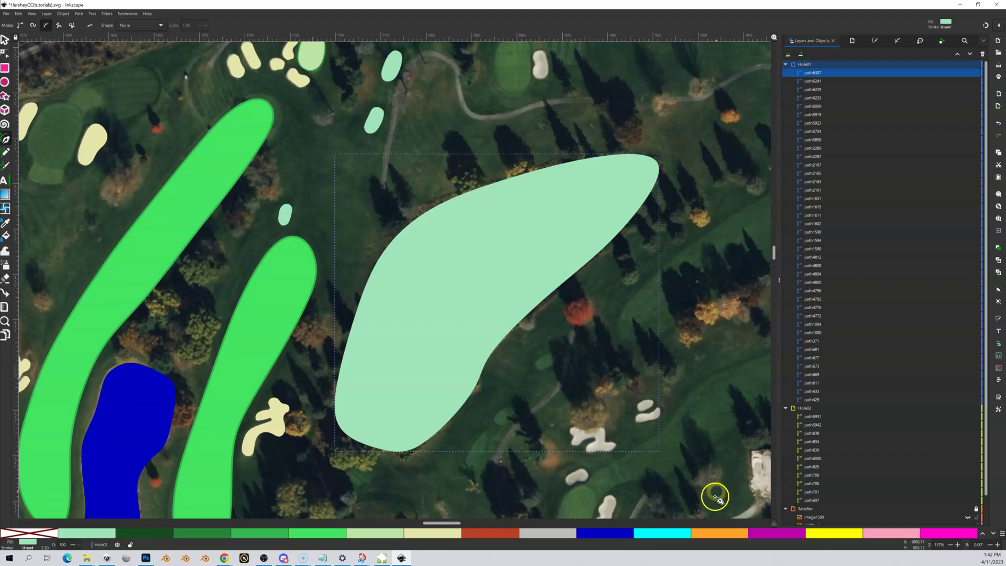
pyautogui.click(724, 537)
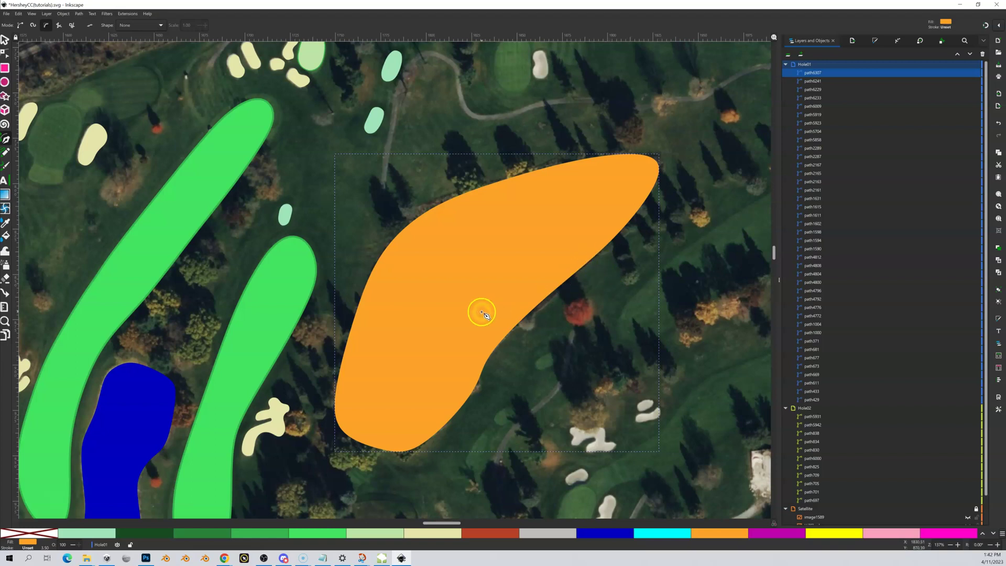
# Outline the small wooded patch above the pond and fill it Deep Rough dark green.
pyautogui.moveTo(495, 300); pyautogui.dragTo(611, 241)
pyautogui.moveTo(417, 285); pyautogui.dragTo(460, 276)
pyautogui.moveTo(368, 278); pyautogui.dragTo(398, 293)
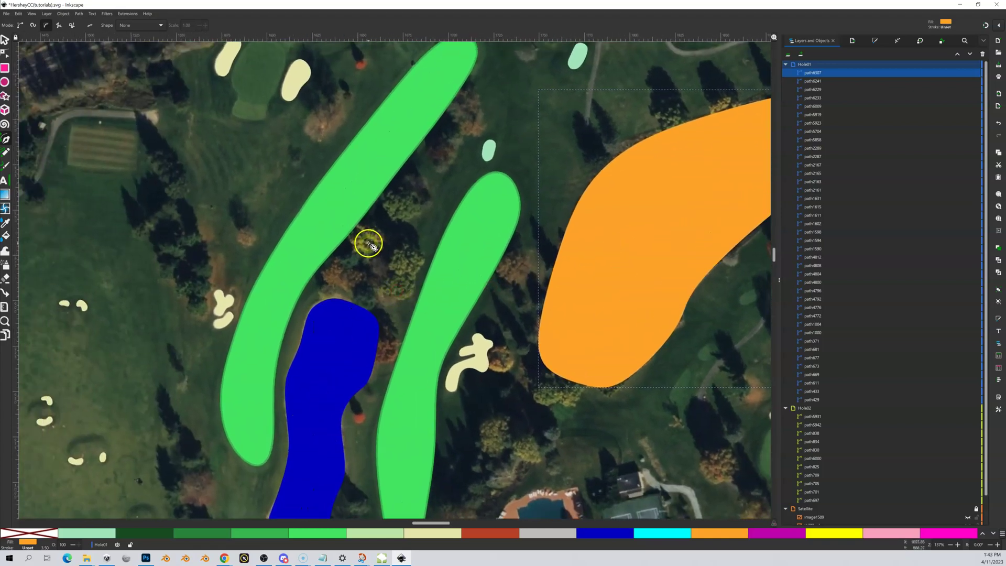
pyautogui.click(376, 218)
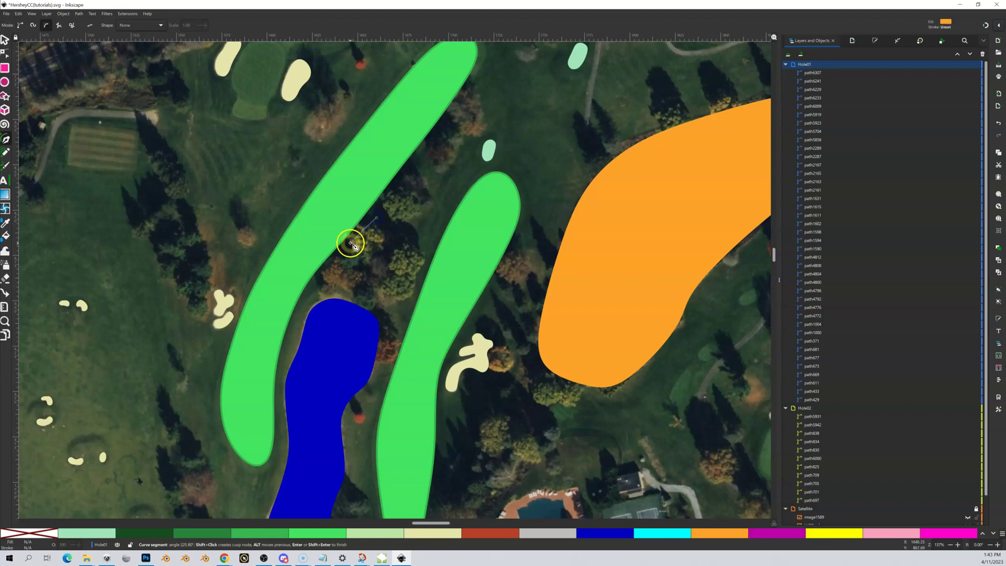
pyautogui.click(332, 288)
pyautogui.click(372, 300)
pyautogui.click(405, 293)
pyautogui.click(417, 261)
pyautogui.click(415, 225)
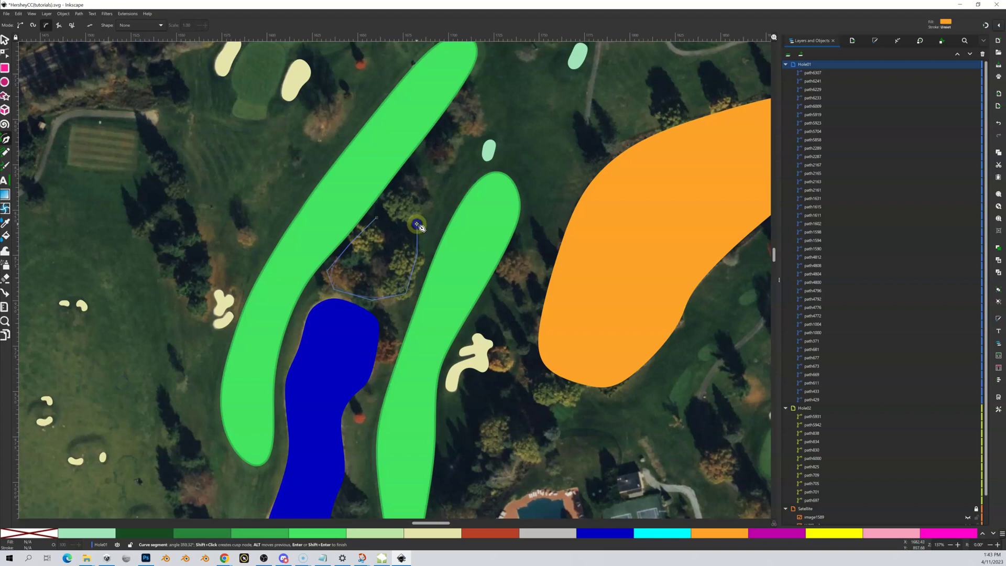
pyautogui.click(378, 218)
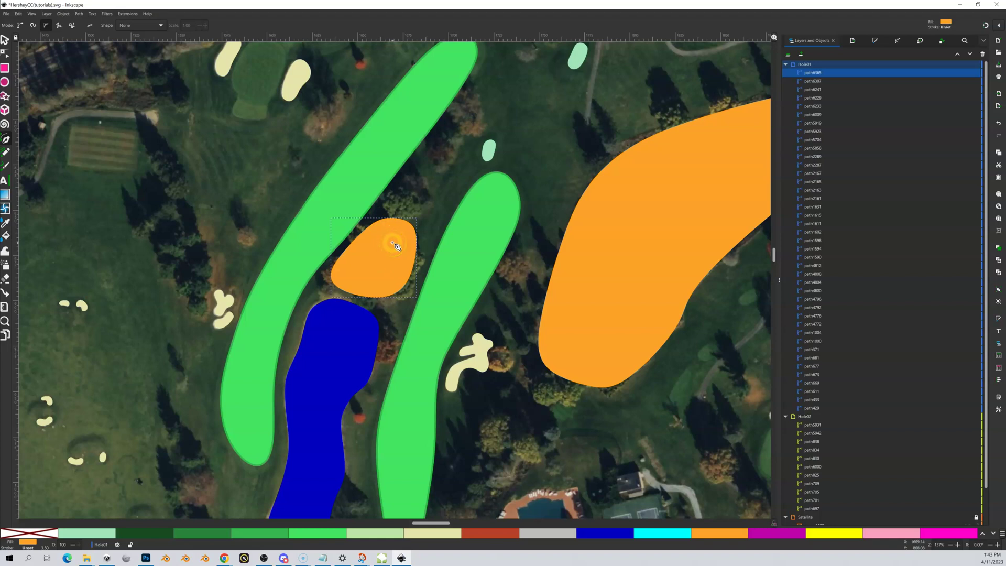
pyautogui.click(156, 534)
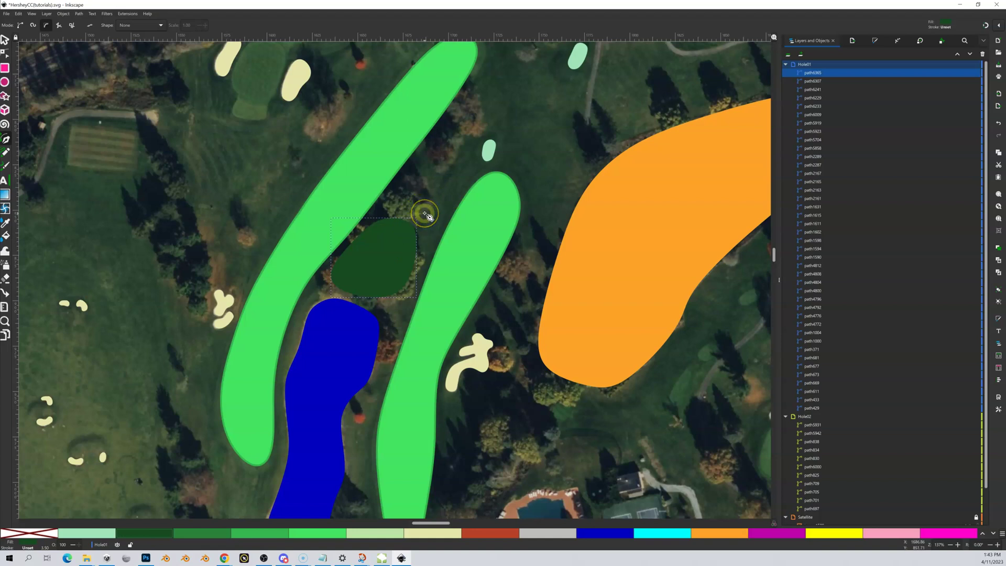
# Zoom and pan over the Hole01 course around the fairways and the blue pond.
pyautogui.scroll(-5, 426, 215)
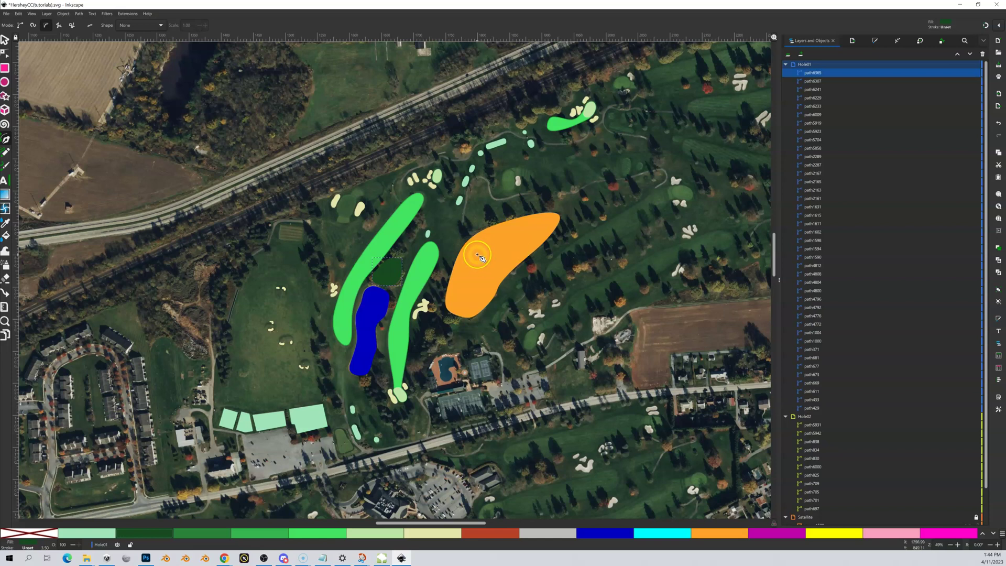
pyautogui.press('+')
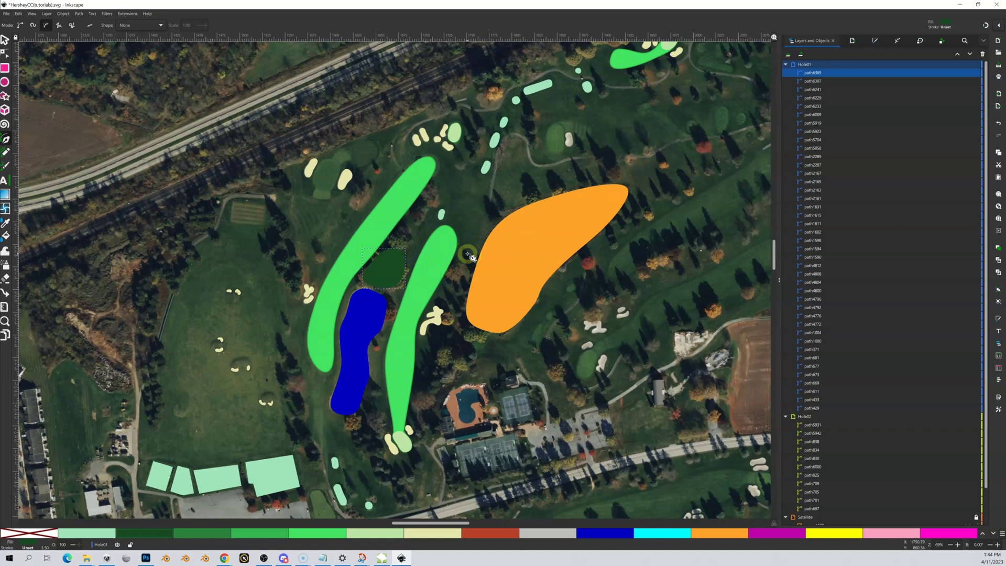
pyautogui.click(492, 243)
pyautogui.moveTo(492, 243); pyautogui.dragTo(443, 279)
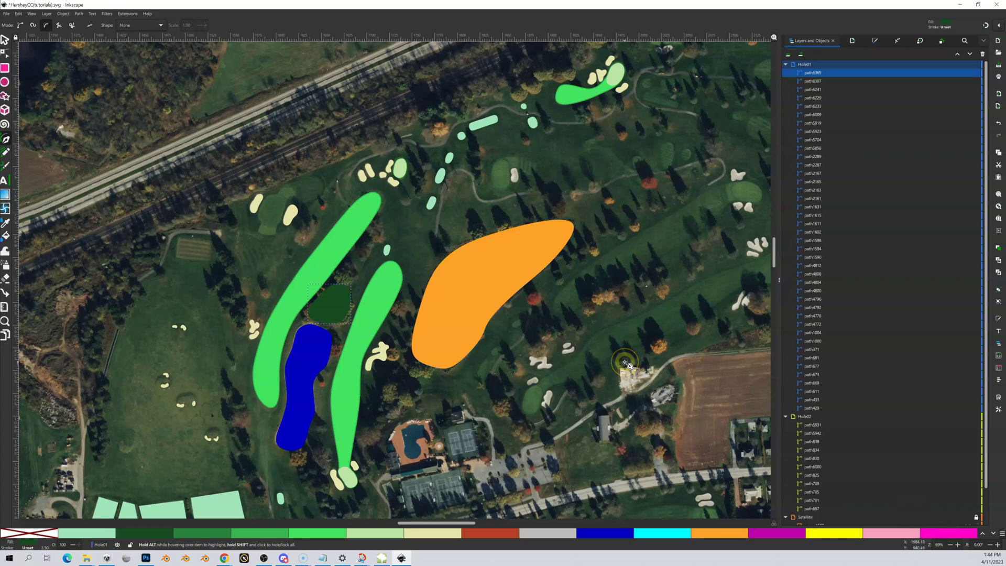
pyautogui.scroll(-1, 628, 363)
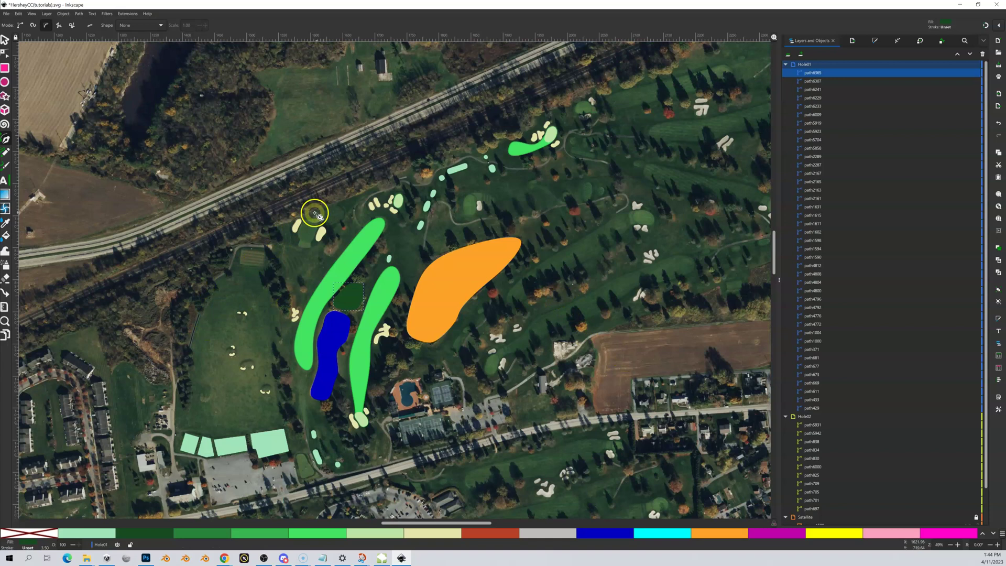
pyautogui.scroll(1, 296, 220)
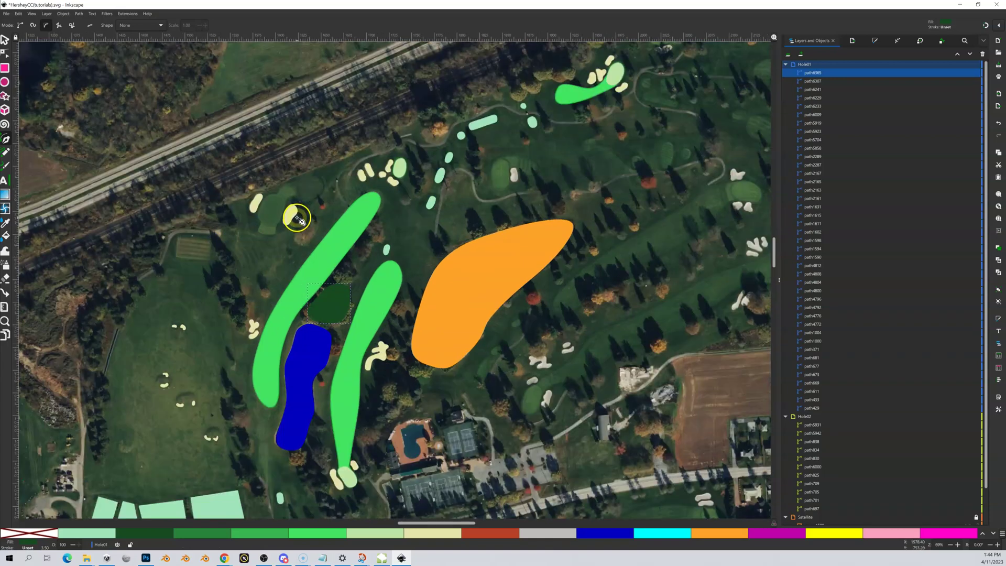
pyautogui.scroll(3, 285, 246)
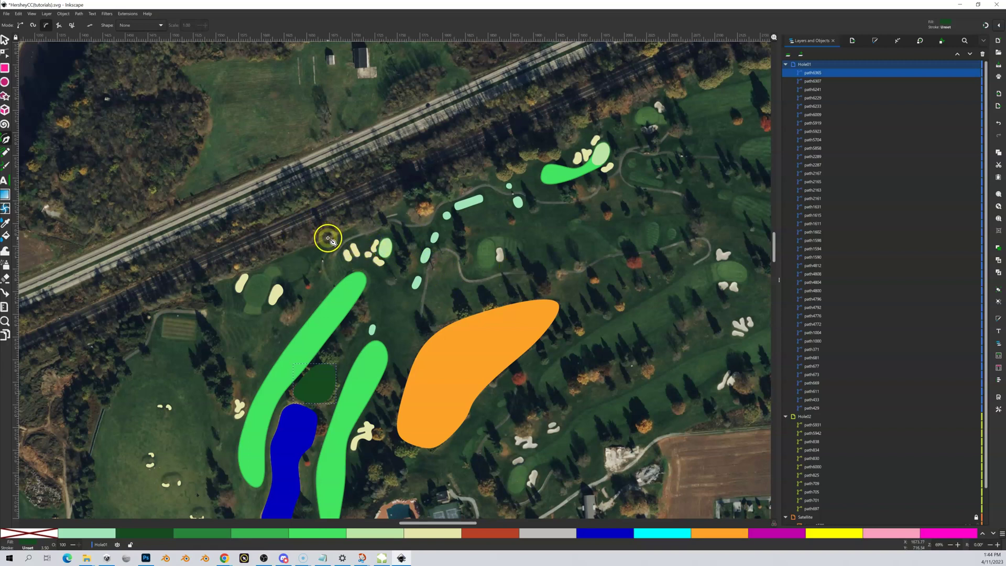
# Begin the large rough outline along the railway edge, the north tip and the east side.
pyautogui.moveTo(329, 238); pyautogui.dragTo(362, 221)
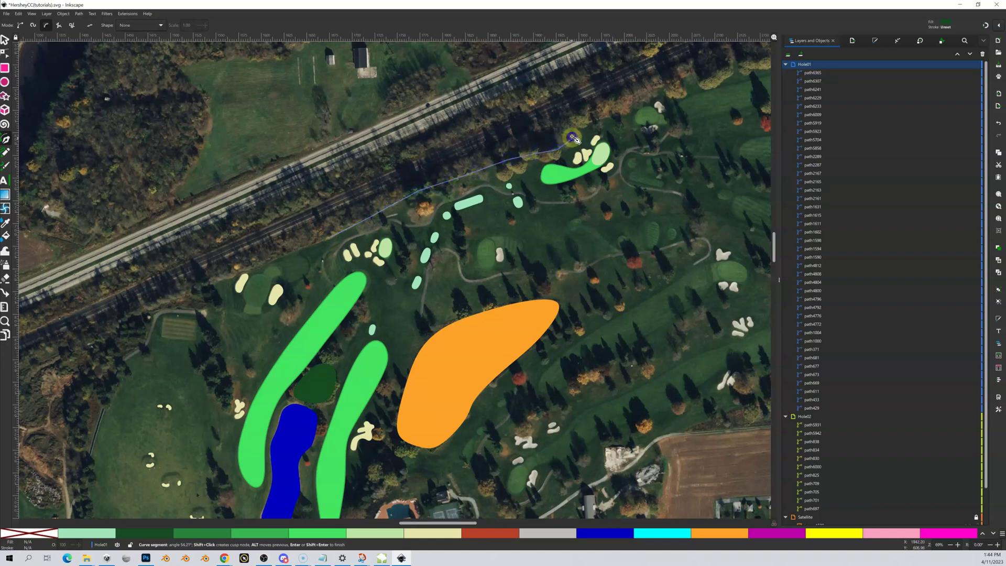
pyautogui.click(572, 137)
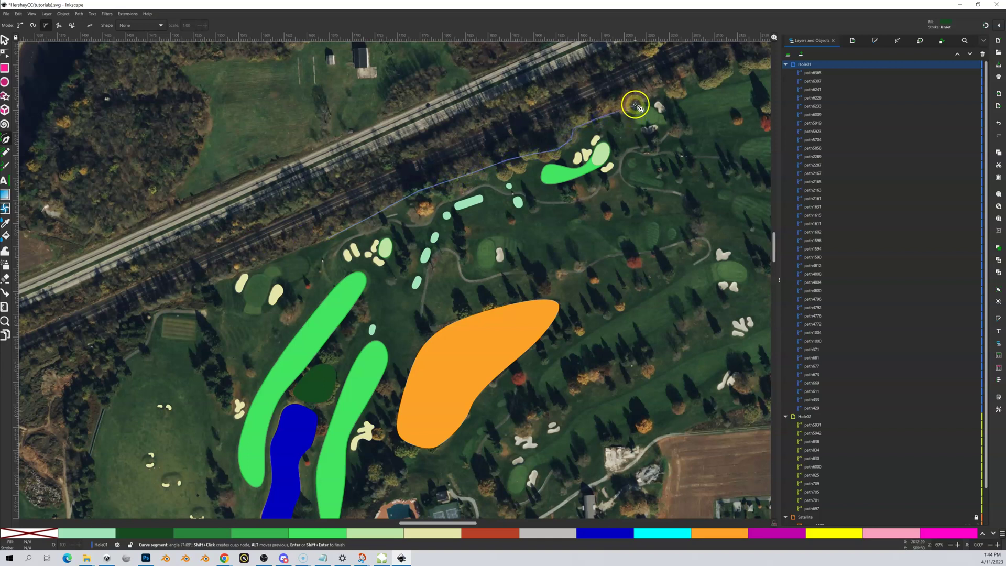
pyautogui.click(670, 88)
pyautogui.click(711, 132)
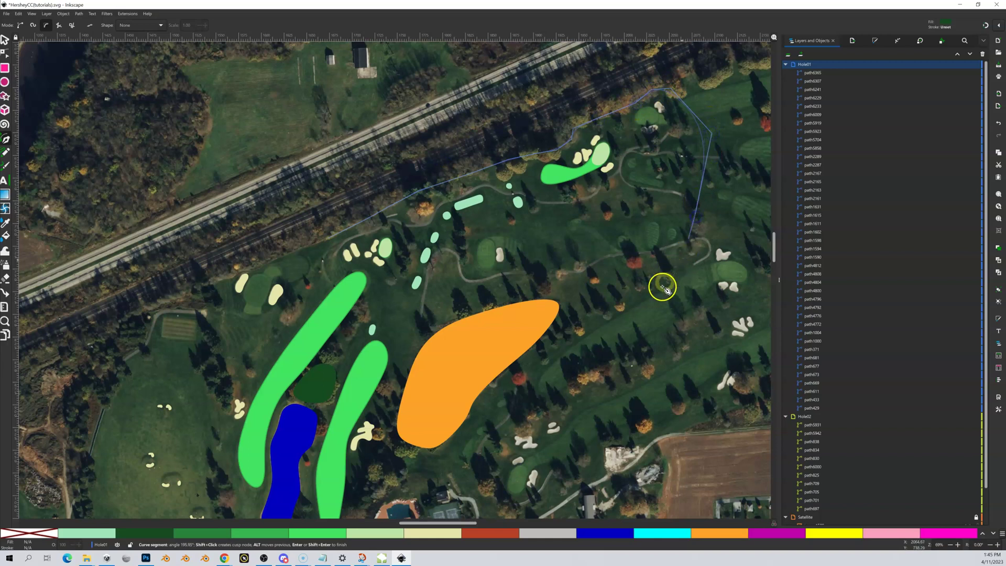
pyautogui.click(653, 298)
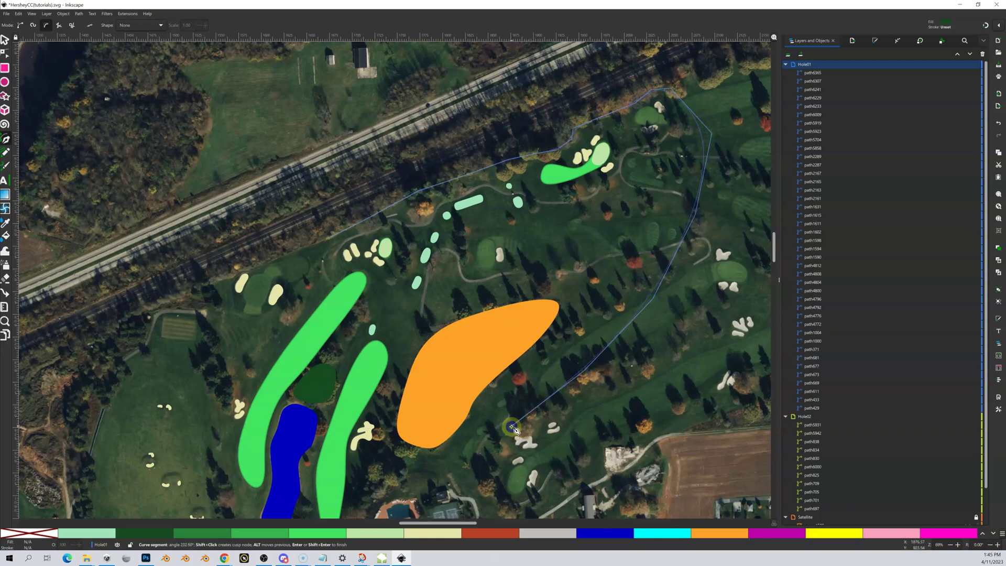
pyautogui.scroll(-7, 517, 430)
pyautogui.hscroll(-4, 517, 430)
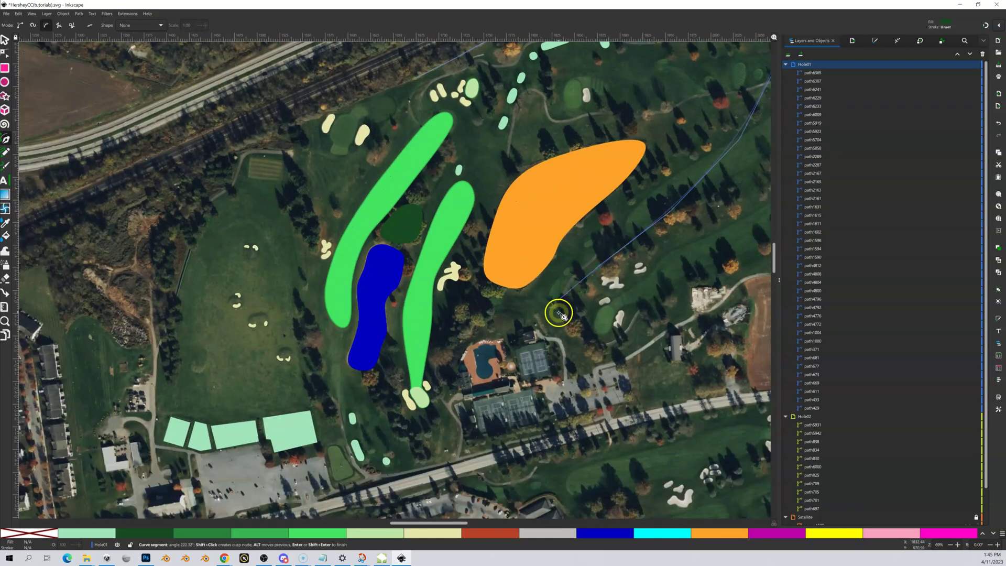
# Carry the outline south, west along the road and up the west edge, then close it.
pyautogui.click(498, 372)
pyautogui.click(481, 440)
pyautogui.click(452, 470)
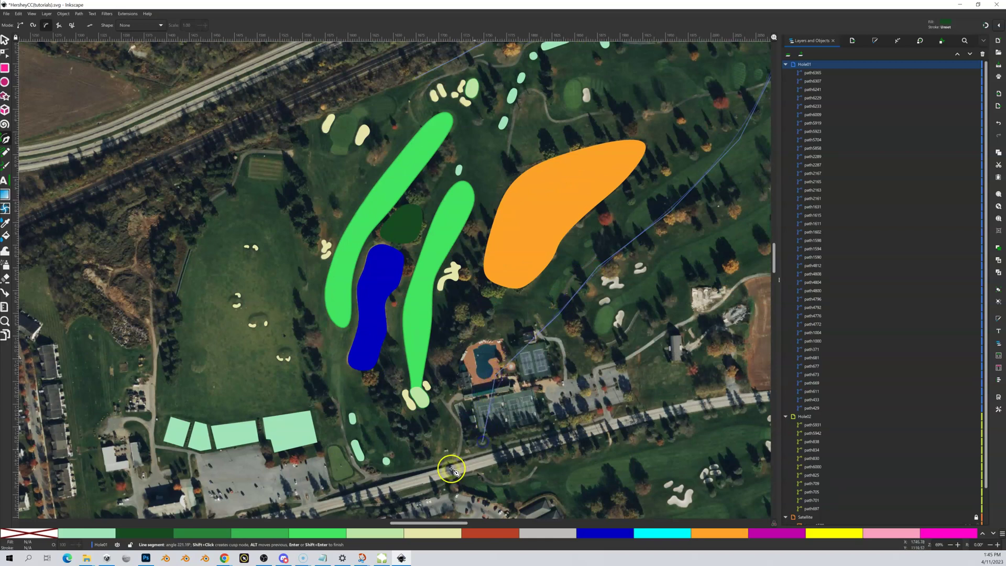
pyautogui.click(334, 498)
pyautogui.click(186, 499)
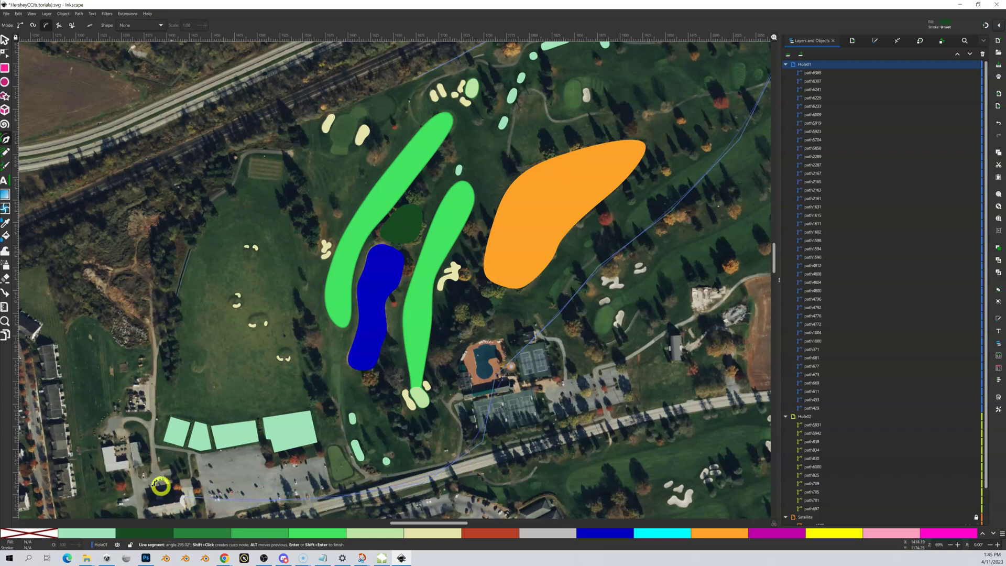
pyautogui.click(127, 362)
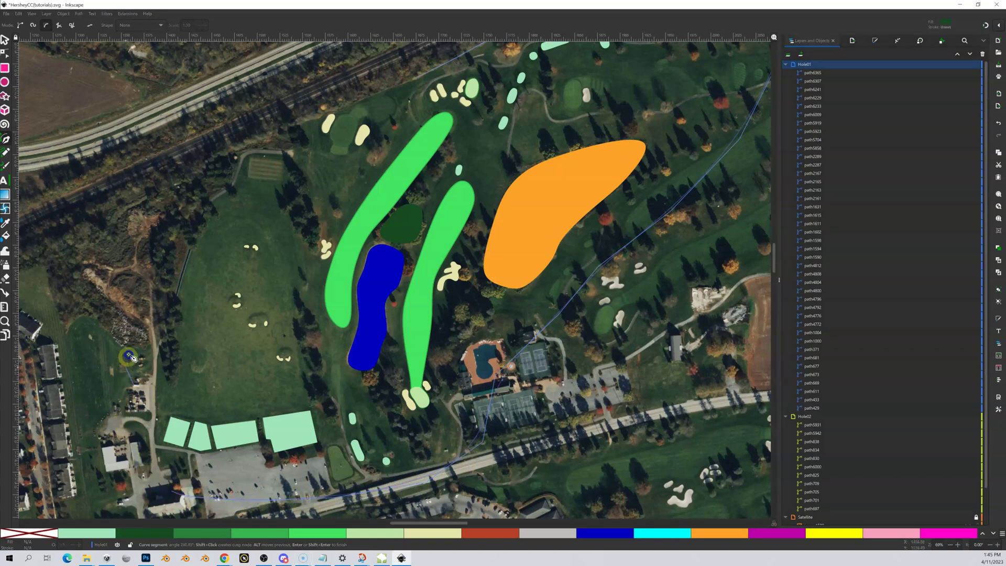
pyautogui.click(163, 274)
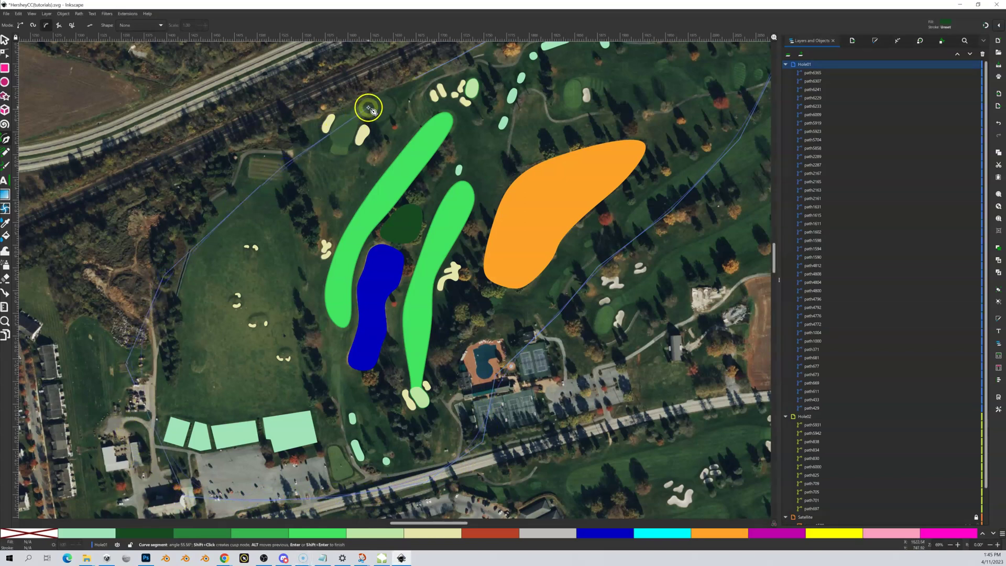
pyautogui.click(415, 79)
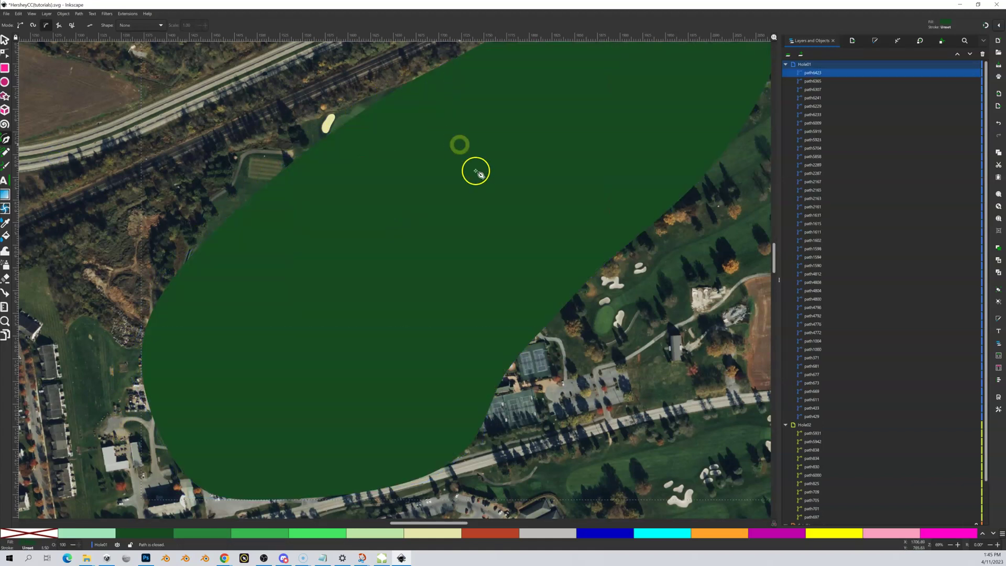
pyautogui.click(495, 233)
pyautogui.press('-')
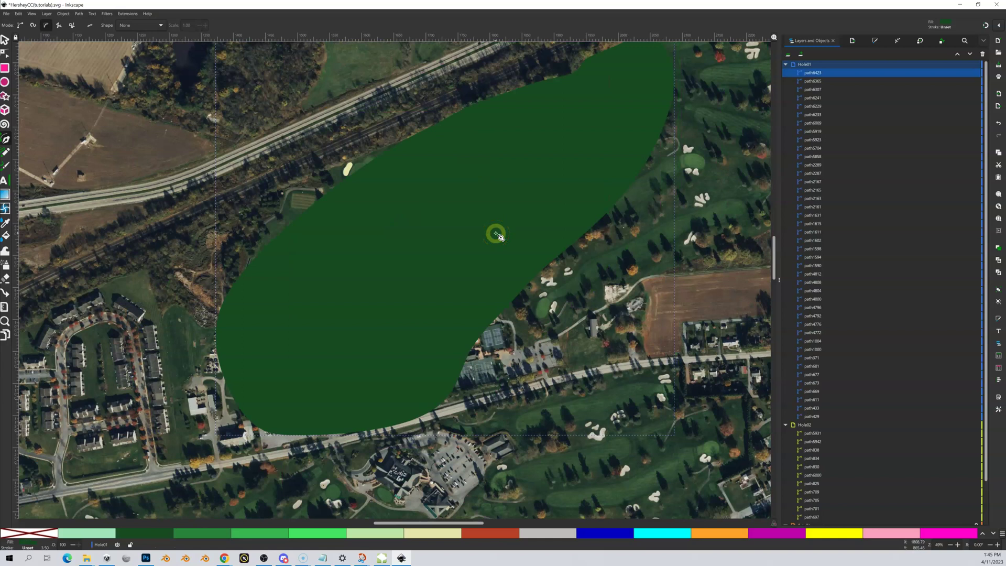
# Select the large rough shape path6423 and fill it bright magenta.
pyautogui.moveTo(489, 234); pyautogui.dragTo(468, 256)
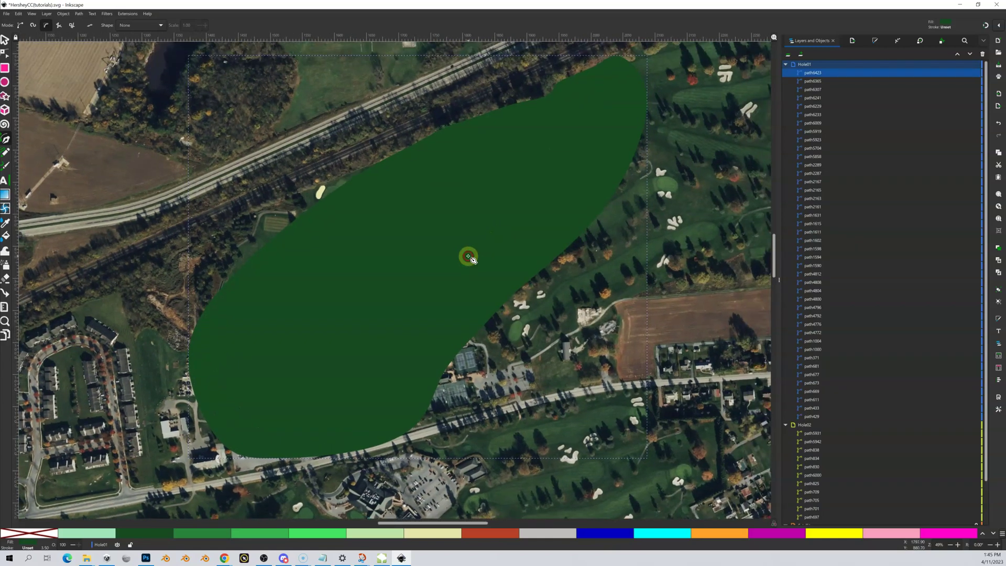
pyautogui.click(506, 225)
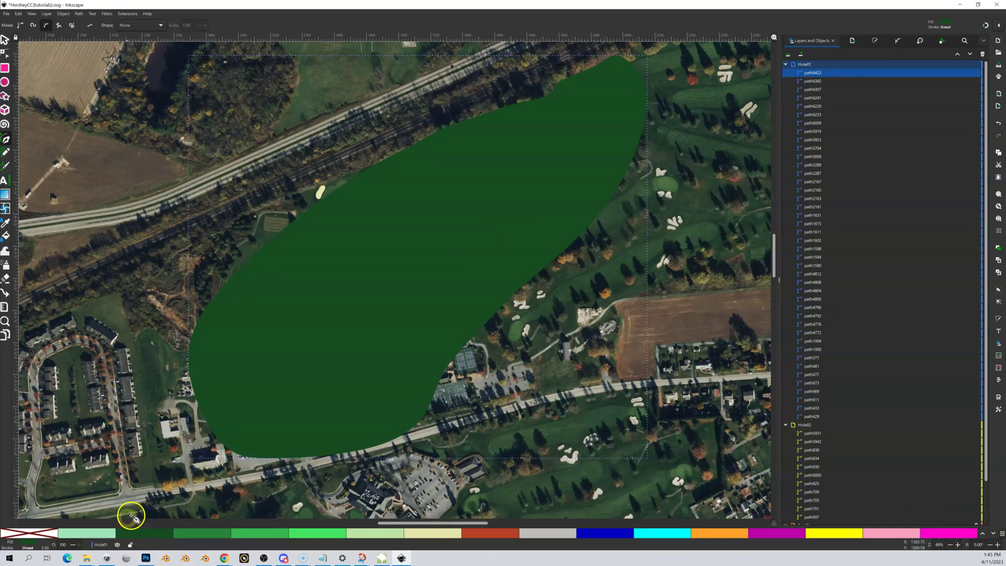
pyautogui.click(222, 559)
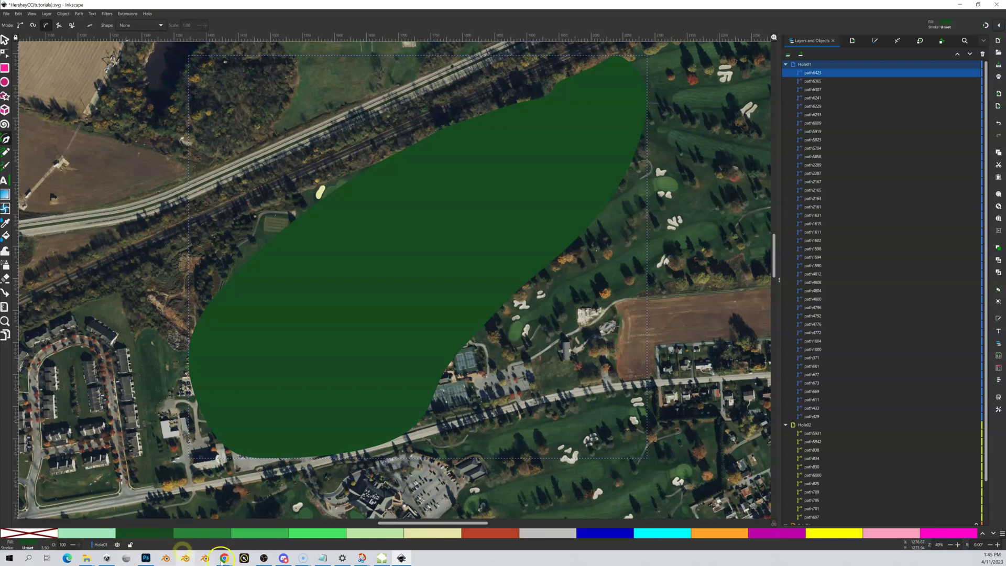
pyautogui.click(942, 533)
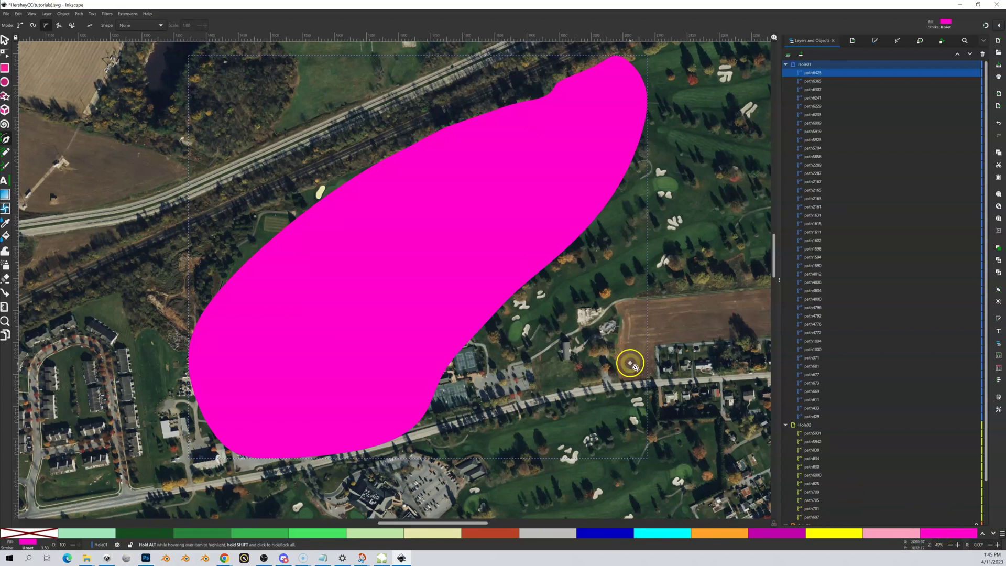
pyautogui.scroll(-3, 817, 339)
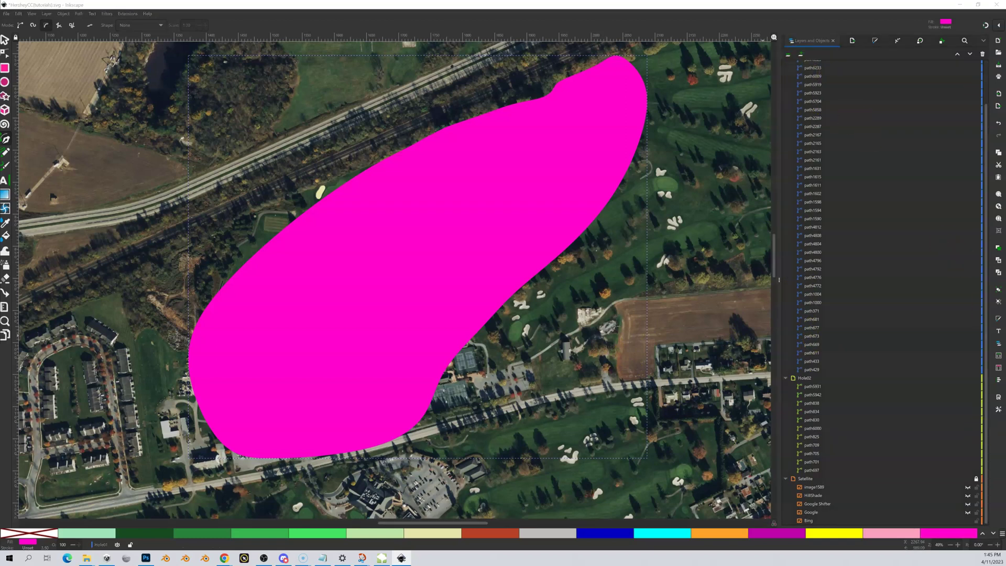
# Add a new layer named Hole99 above the current layer.
pyautogui.hotkey('ctrl', 'shift', 'n')
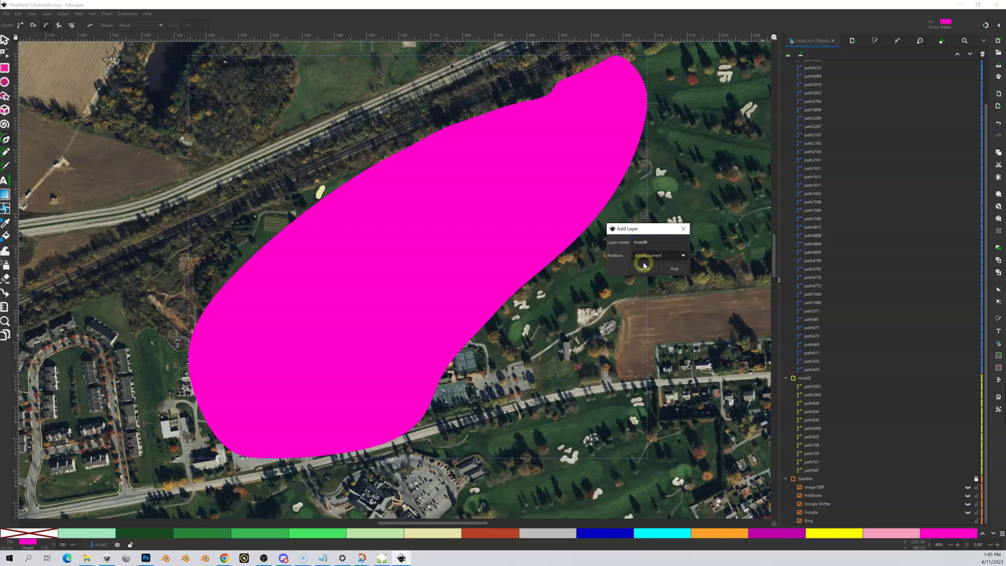
pyautogui.click(678, 257)
pyautogui.click(651, 260)
pyautogui.click(676, 268)
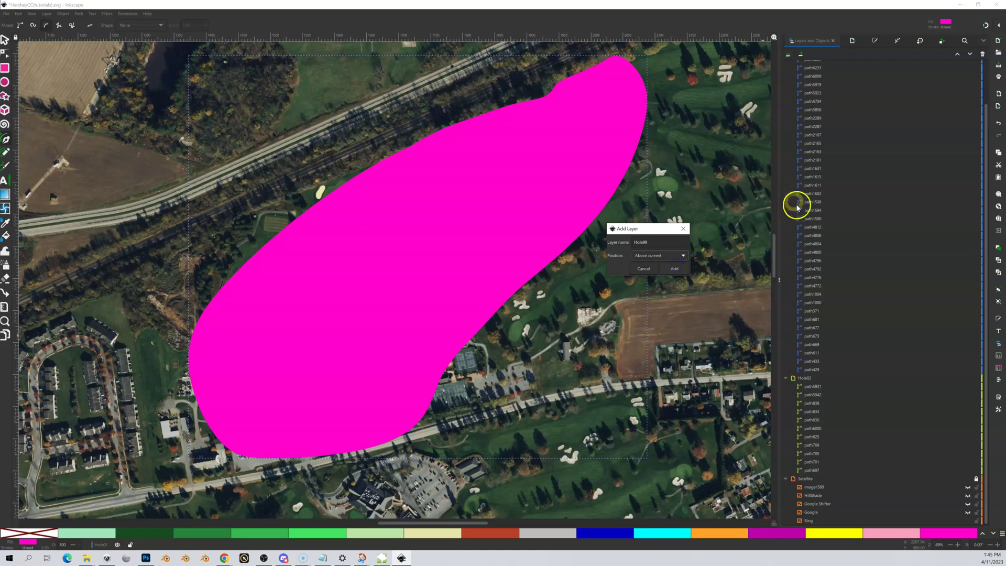
pyautogui.click(677, 266)
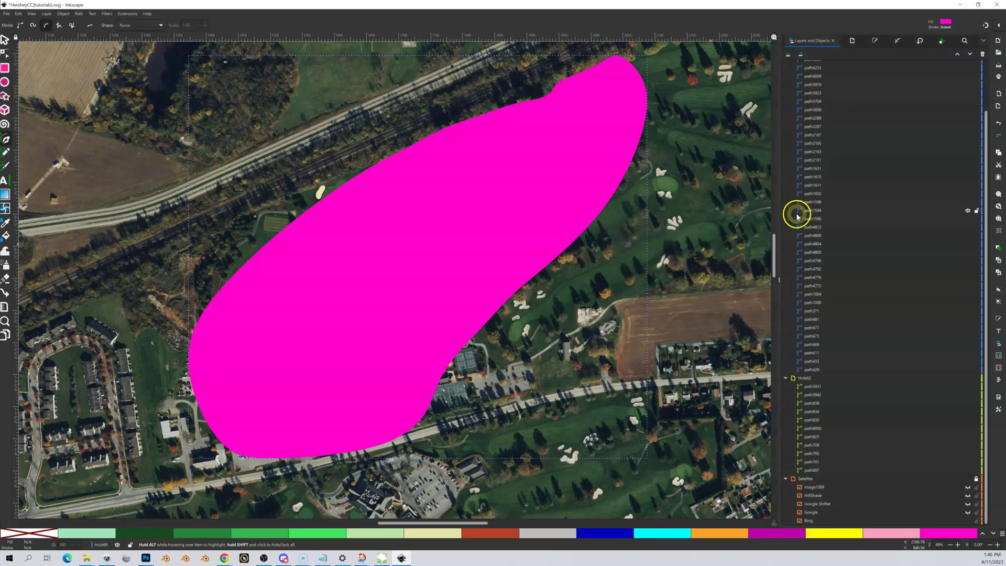
# Drag Hole99 down the layer list to sit just above Satellite.
pyautogui.scroll(2, 797, 213)
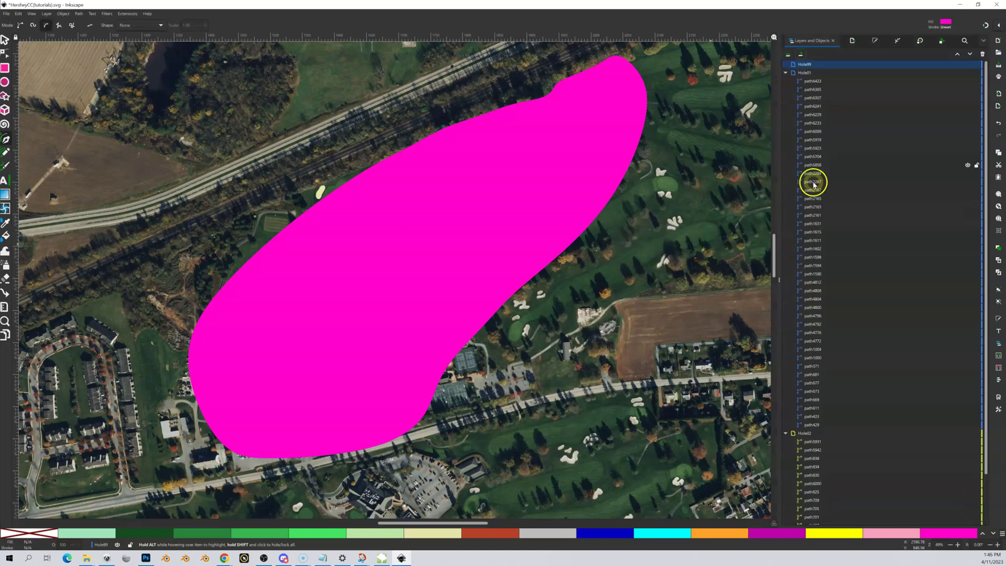
pyautogui.click(814, 66)
pyautogui.moveTo(813, 66); pyautogui.dragTo(837, 504)
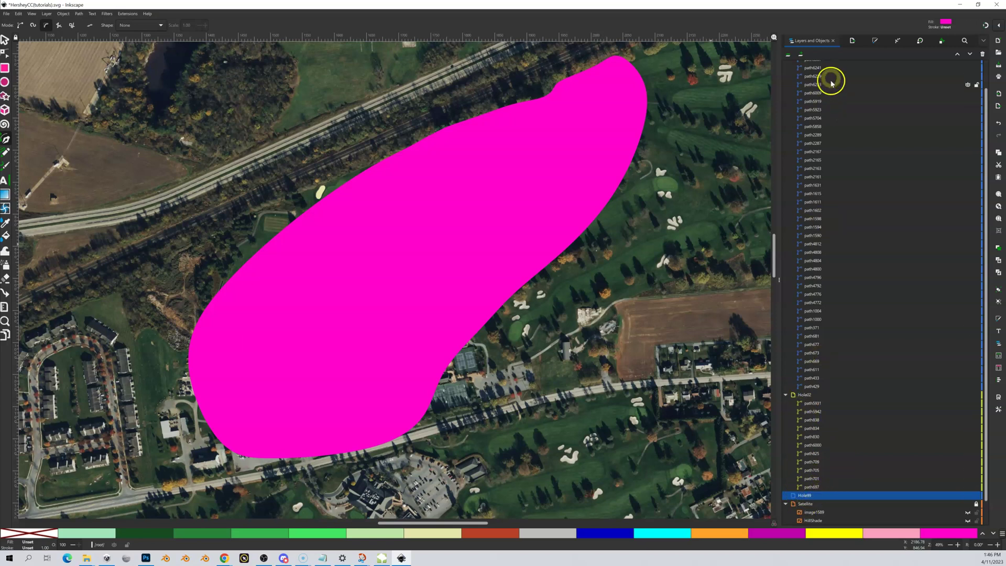
# Select the magenta rough shape path6423 and move it to the Hole99 layer.
pyautogui.scroll(2, 831, 83)
pyautogui.click(569, 155)
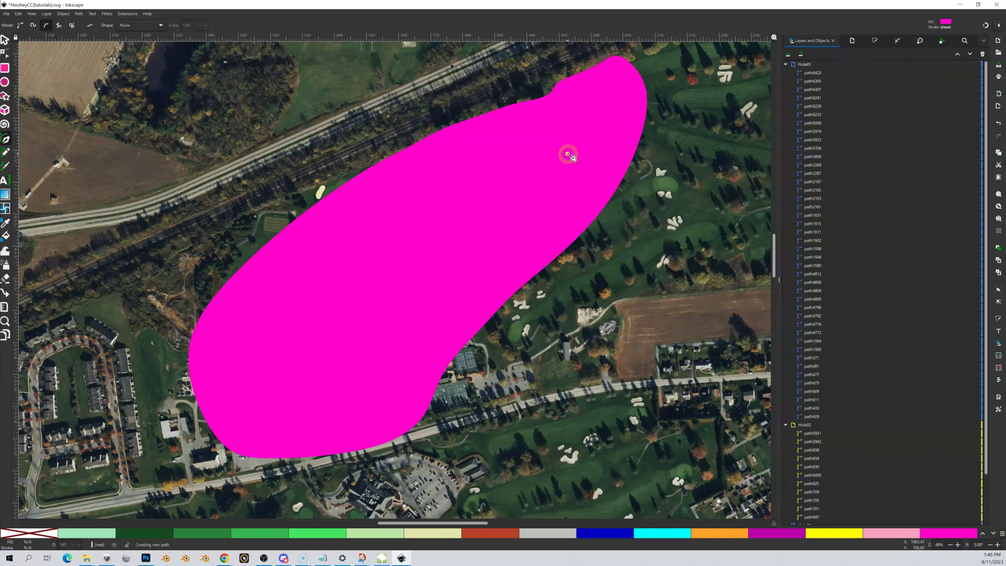
pyautogui.press('Escape')
pyautogui.click(4, 41)
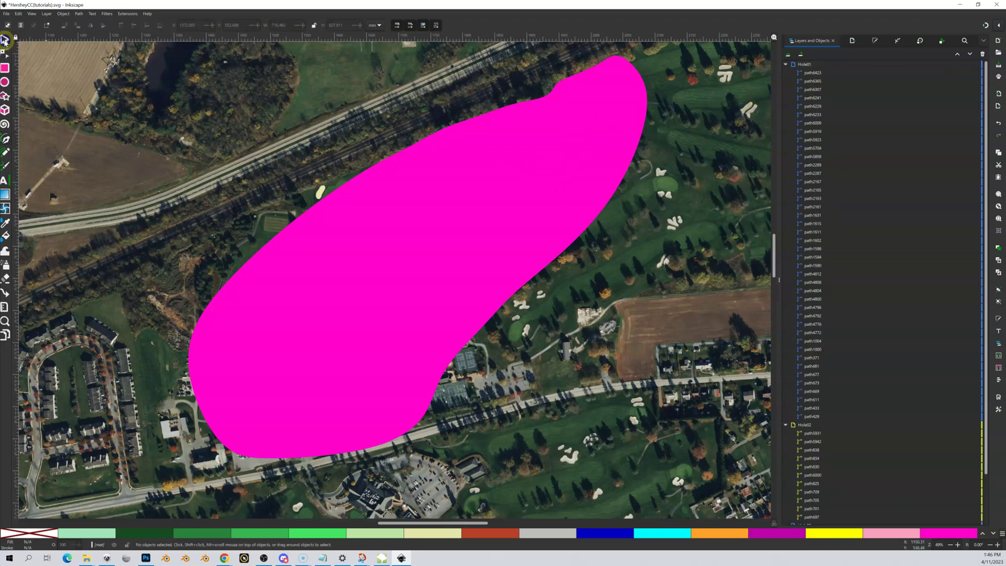
pyautogui.click(449, 159)
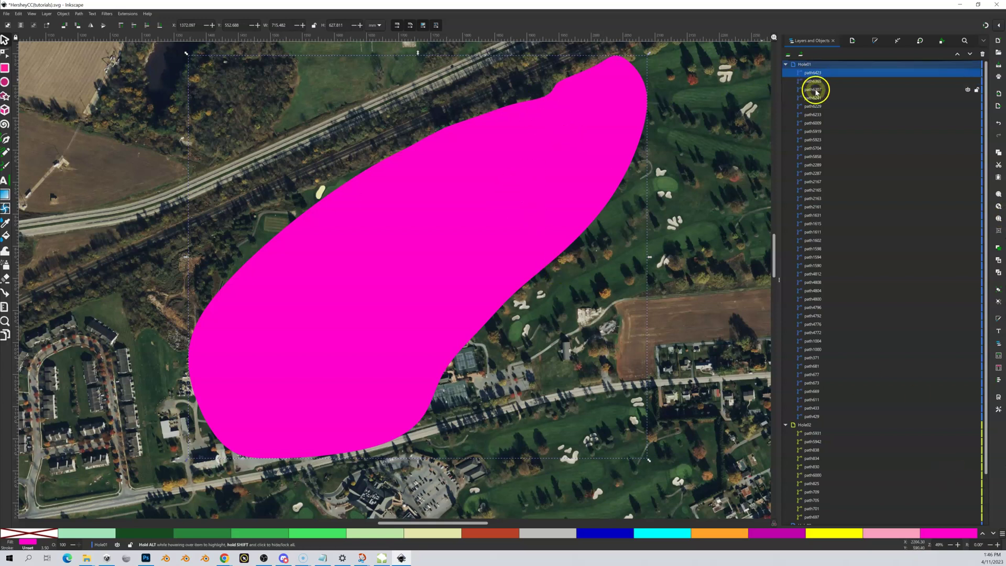
pyautogui.click(811, 73)
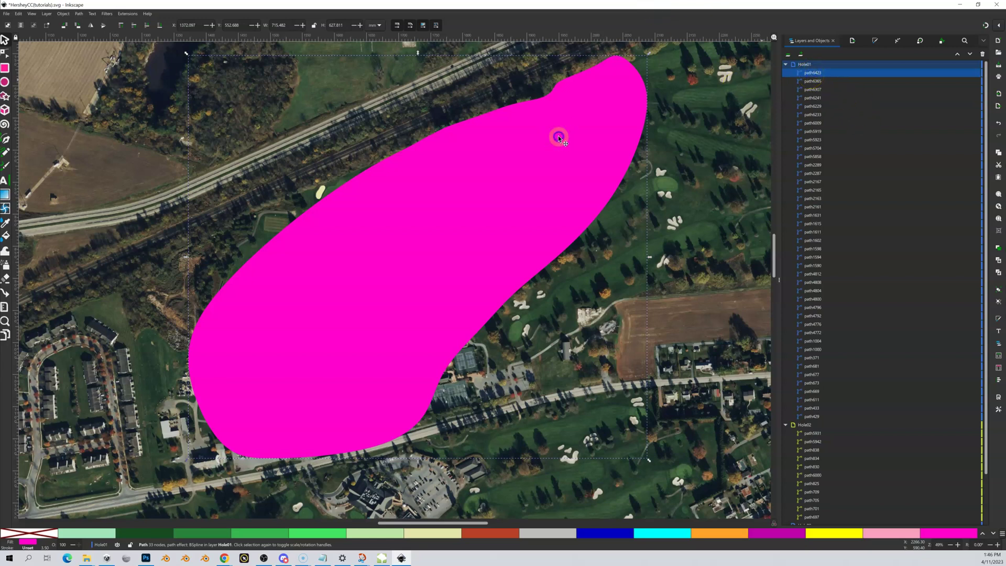
pyautogui.click(803, 76)
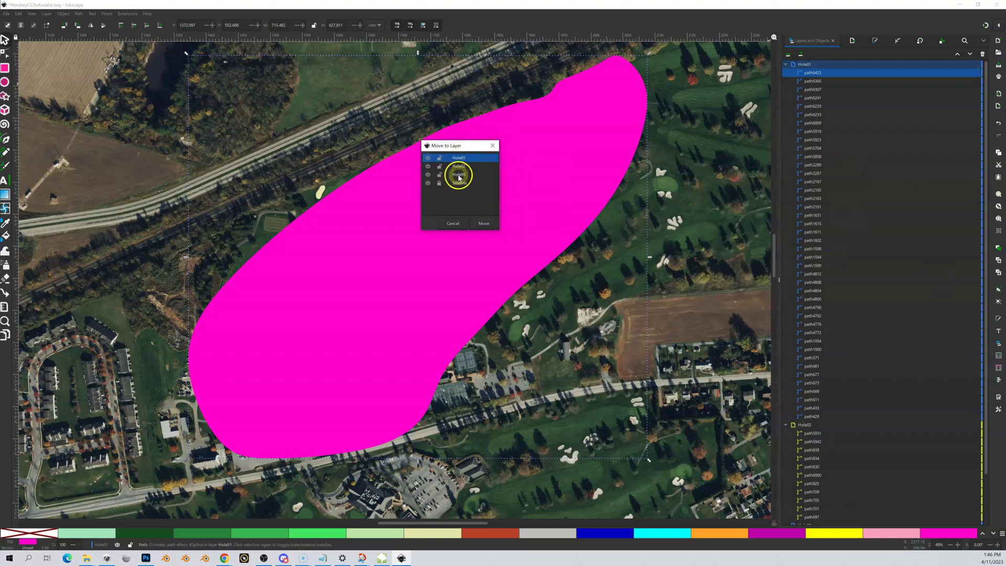
pyautogui.click(457, 175)
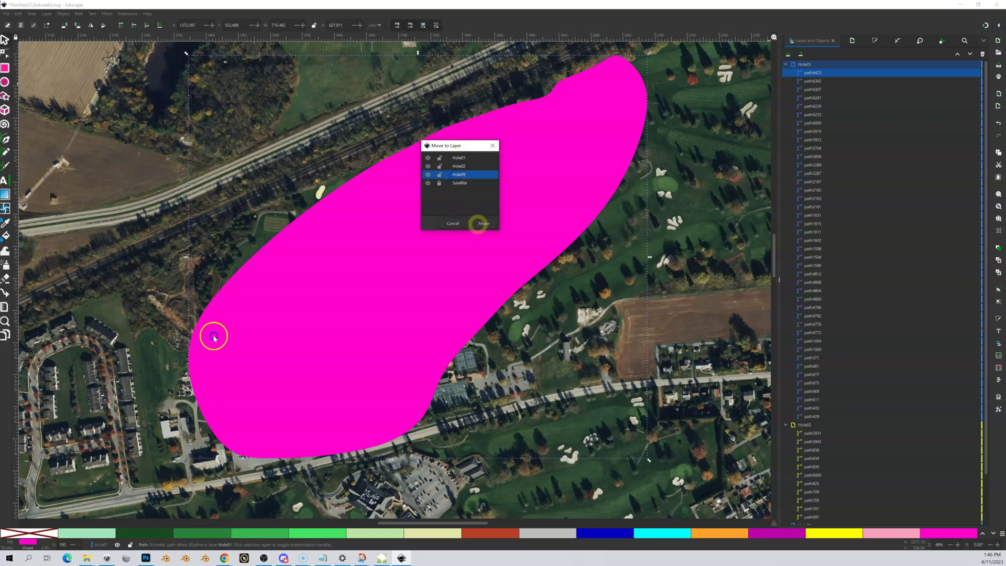
pyautogui.click(478, 225)
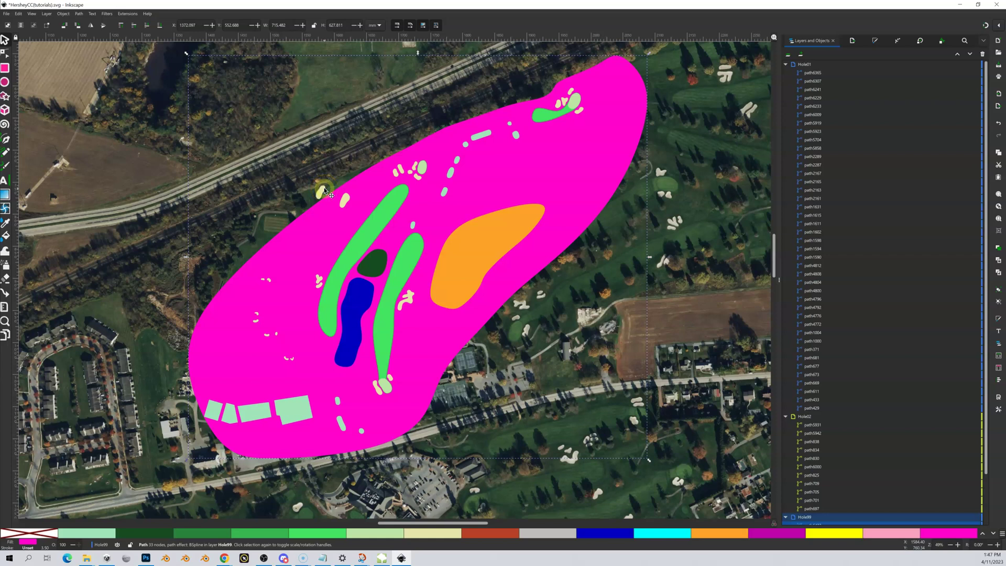
# With the Node tool, pull the magenta shape's upper and left nodes out to the course boundary.
pyautogui.click(7, 53)
pyautogui.click(333, 233)
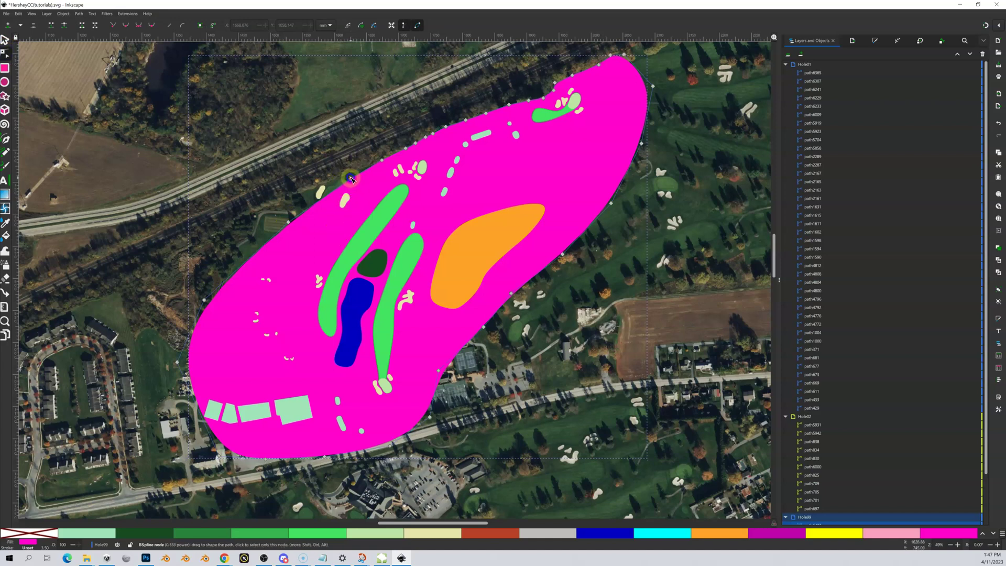
pyautogui.moveTo(350, 179); pyautogui.dragTo(346, 174)
pyautogui.click(307, 199)
pyautogui.moveTo(306, 199); pyautogui.dragTo(308, 209)
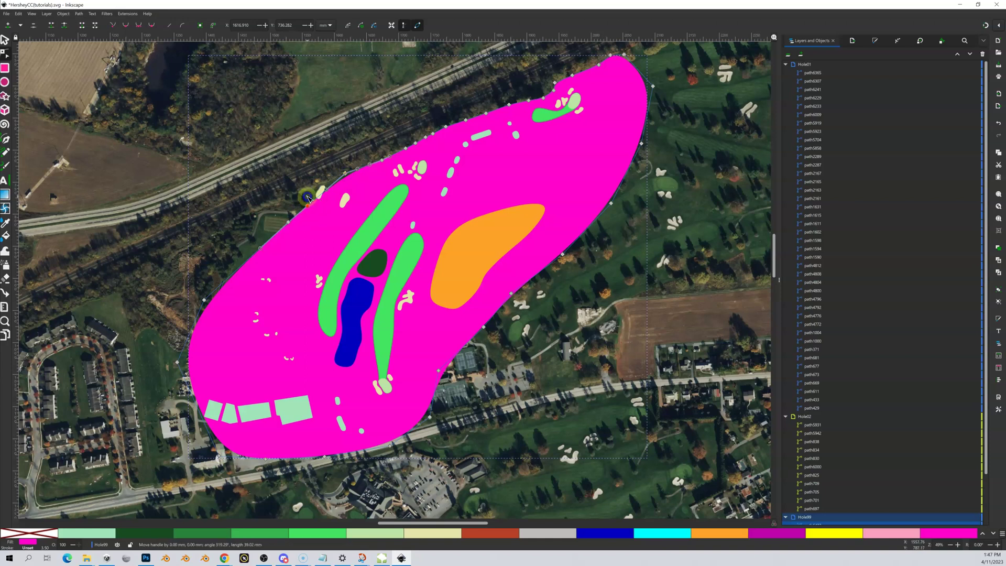
pyautogui.click(296, 221)
pyautogui.moveTo(296, 221); pyautogui.dragTo(277, 201)
pyautogui.click(216, 452)
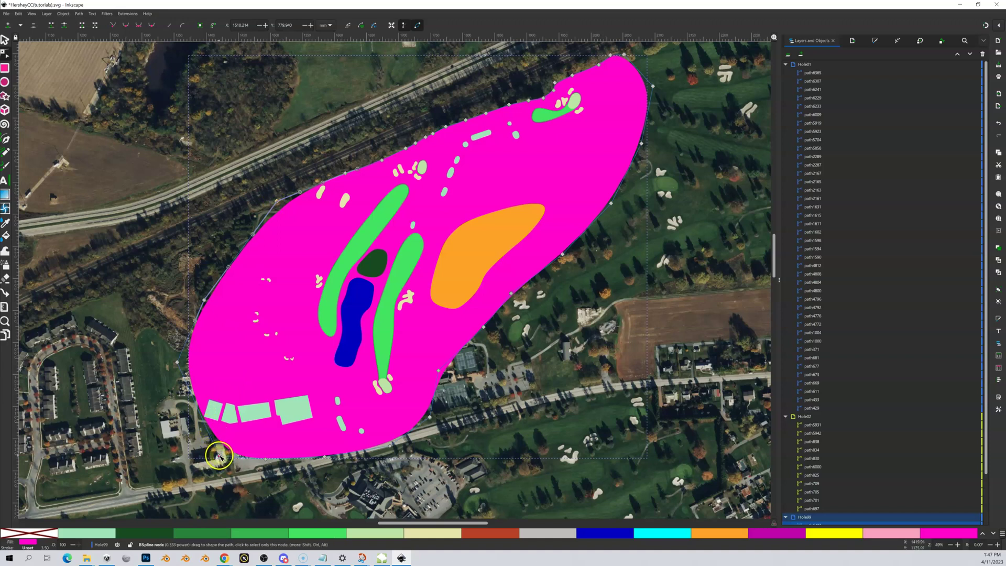
pyautogui.click(217, 457)
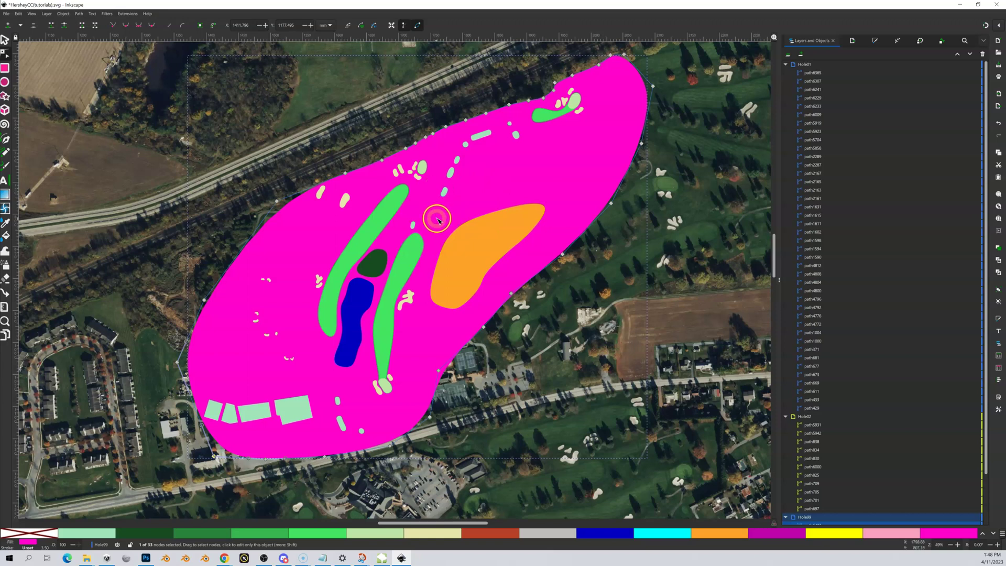
pyautogui.click(481, 197)
pyautogui.click(447, 215)
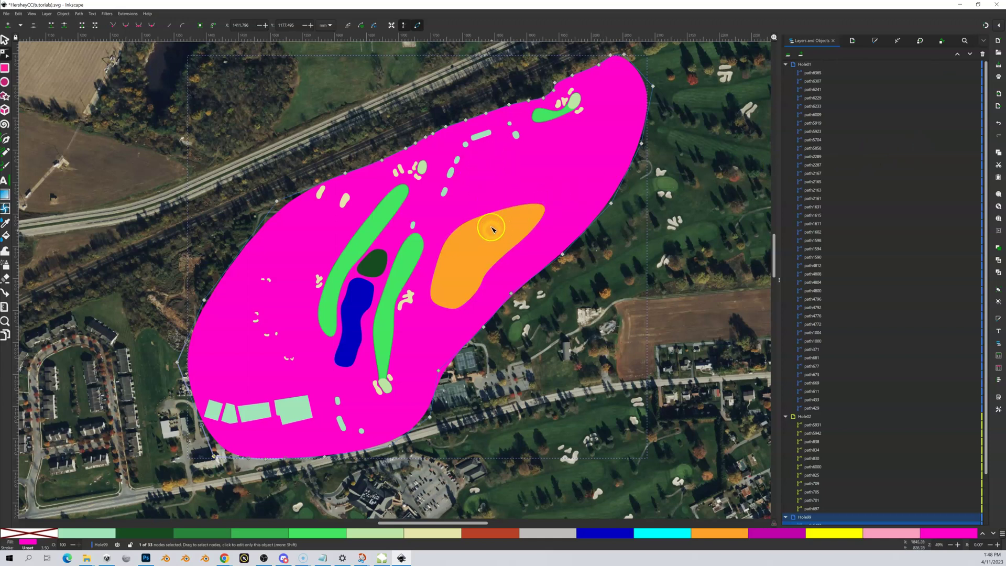
pyautogui.click(480, 236)
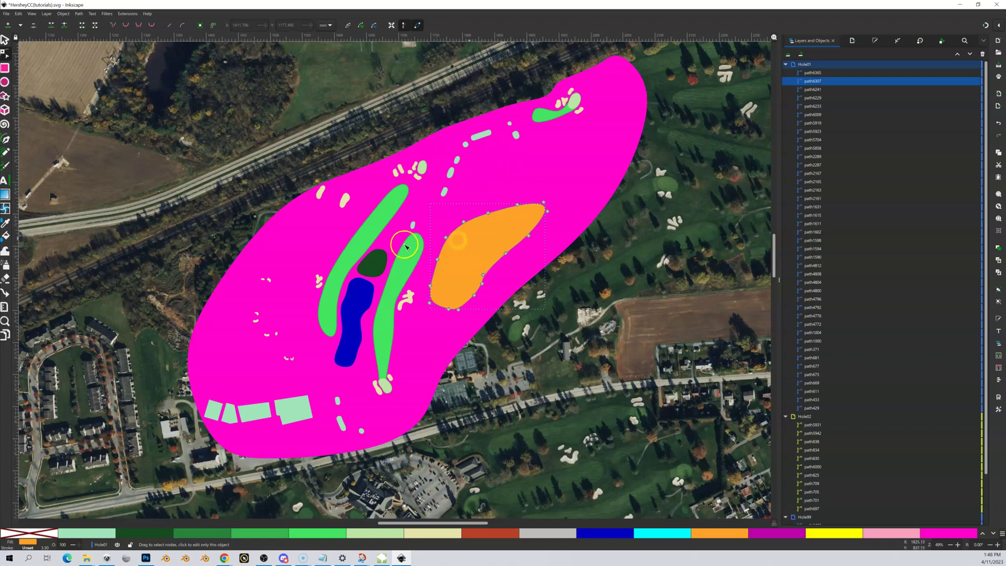
pyautogui.click(386, 257)
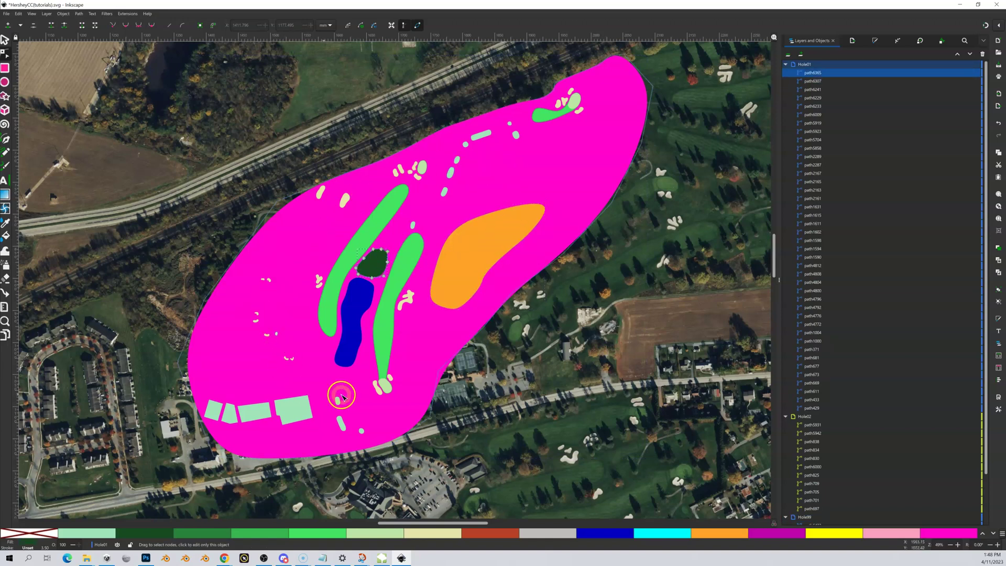
pyautogui.click(571, 174)
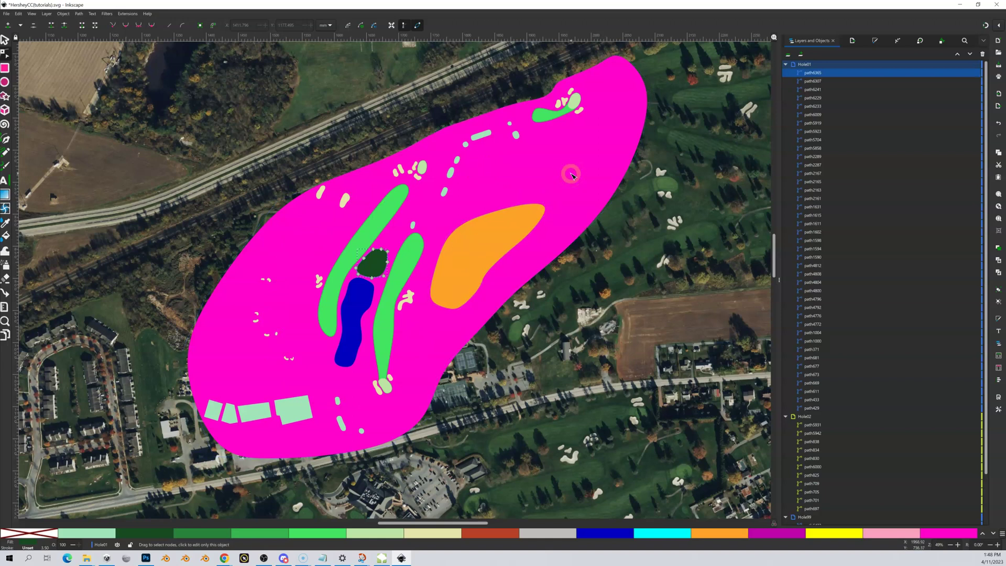
pyautogui.click(571, 165)
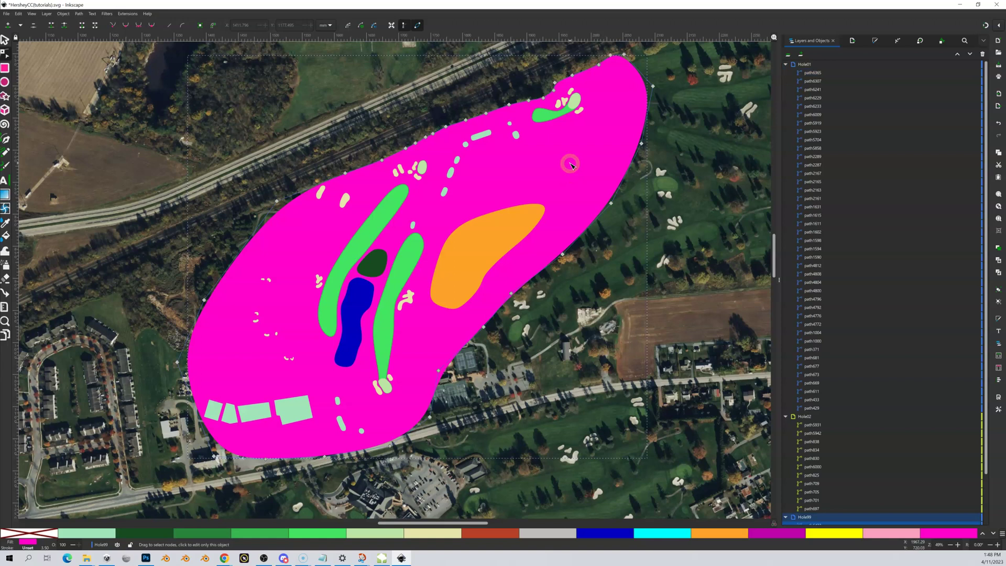
pyautogui.scroll(-2, 570, 165)
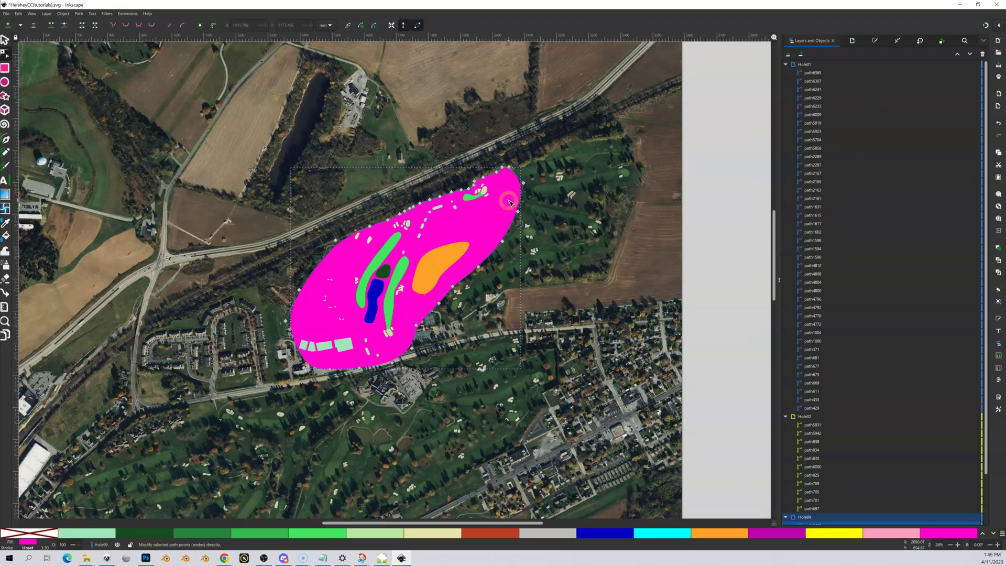
# Zoom out over the full satellite image and scroll the layer list down to Satellite.
pyautogui.scroll(-1, 441, 161)
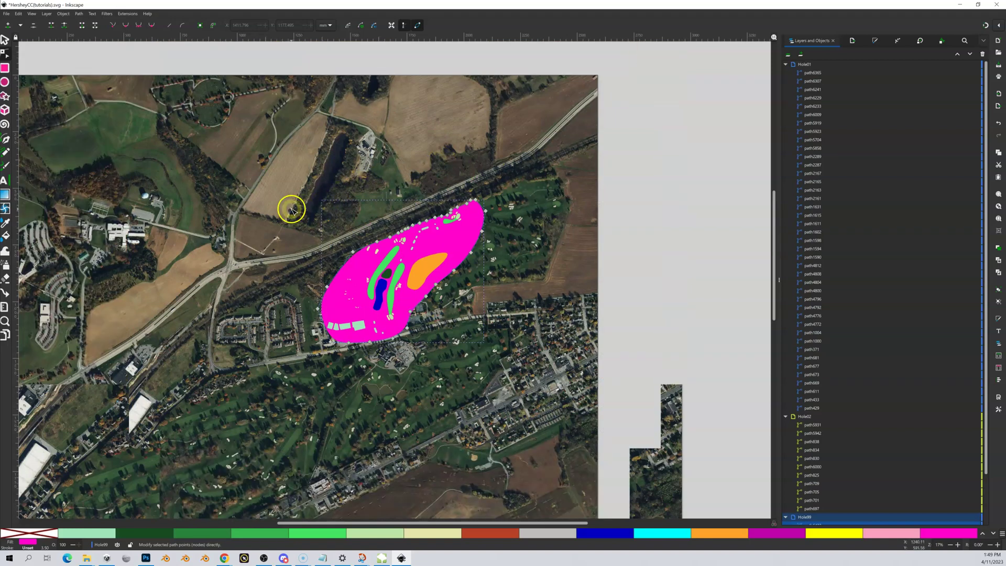
pyautogui.moveTo(306, 203); pyautogui.dragTo(358, 192)
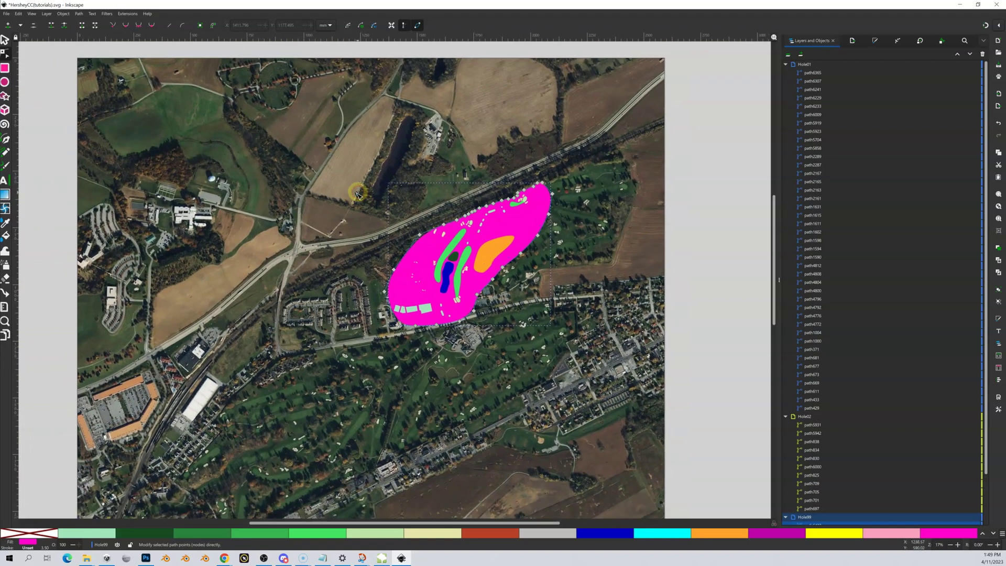
pyautogui.scroll(-1, 356, 195)
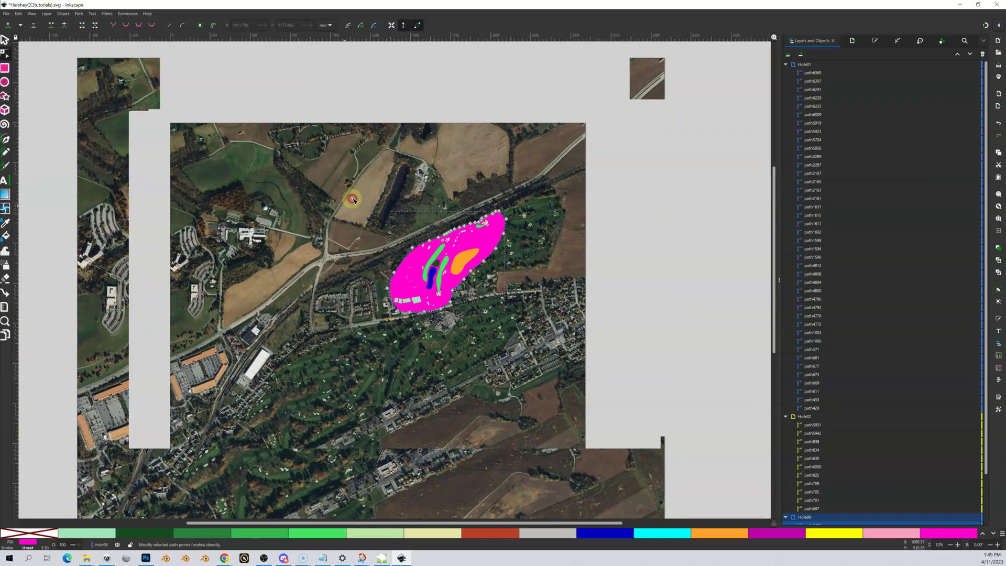
pyautogui.scroll(-1, 354, 198)
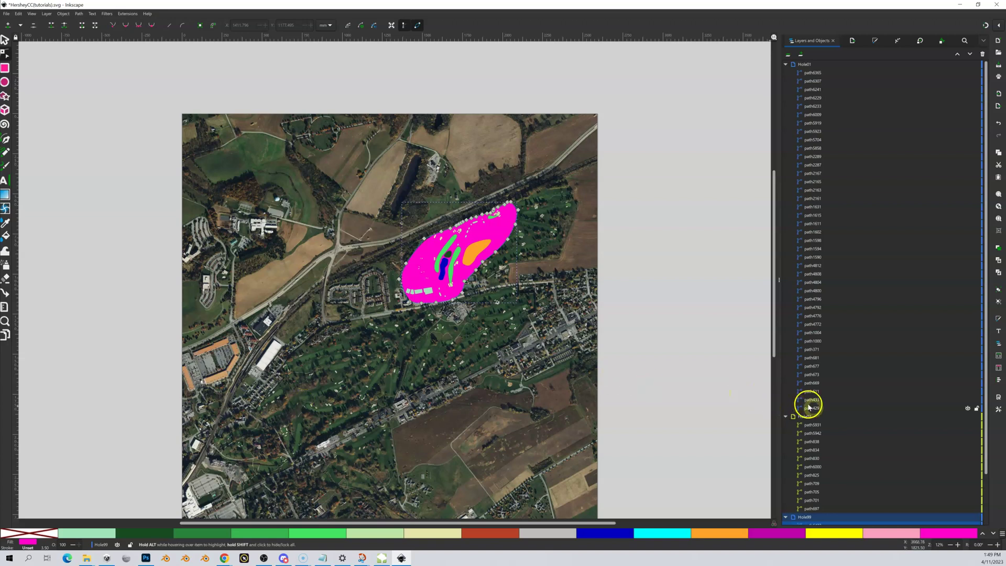
pyautogui.scroll(-3, 833, 440)
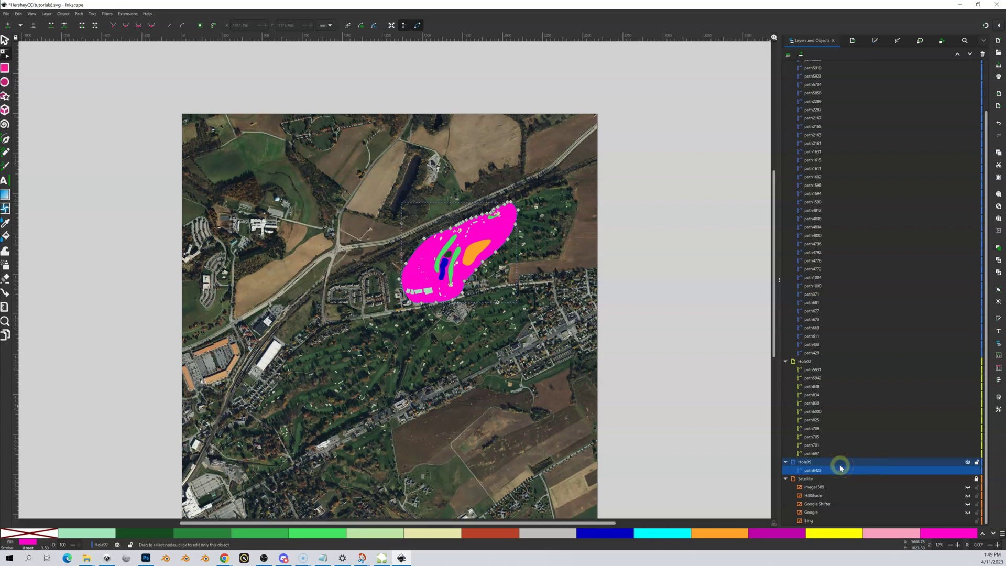
# Hide the Hole99 layer and check that the fairways, pond, rough and bunkers show over the satellite imagery.
pyautogui.click(967, 462)
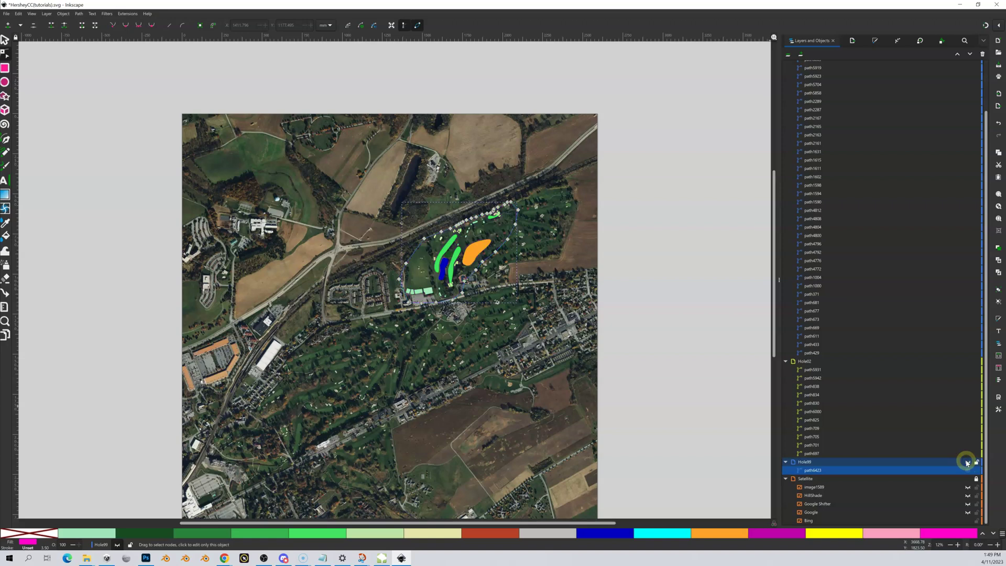
pyautogui.scroll(2, 386, 229)
pyautogui.scroll(1, 380, 241)
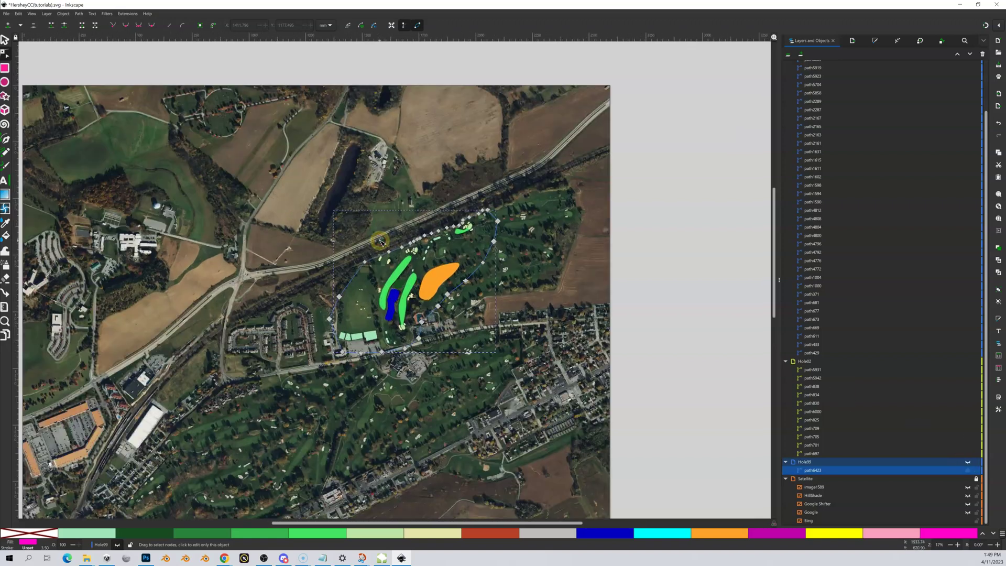
pyautogui.scroll(1, 380, 241)
pyautogui.scroll(1, 390, 246)
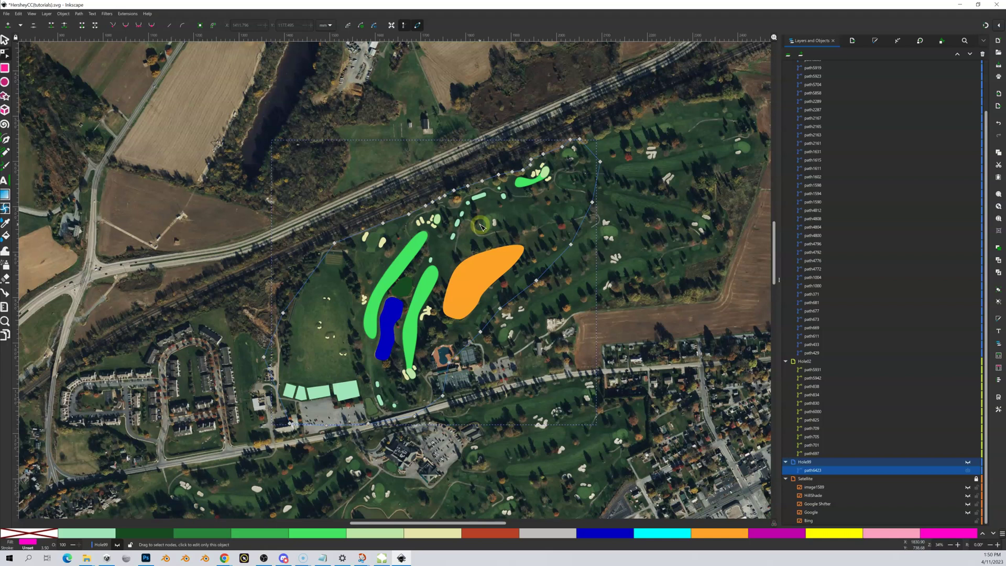
pyautogui.moveTo(675, 215); pyautogui.dragTo(608, 216)
pyautogui.press('-')
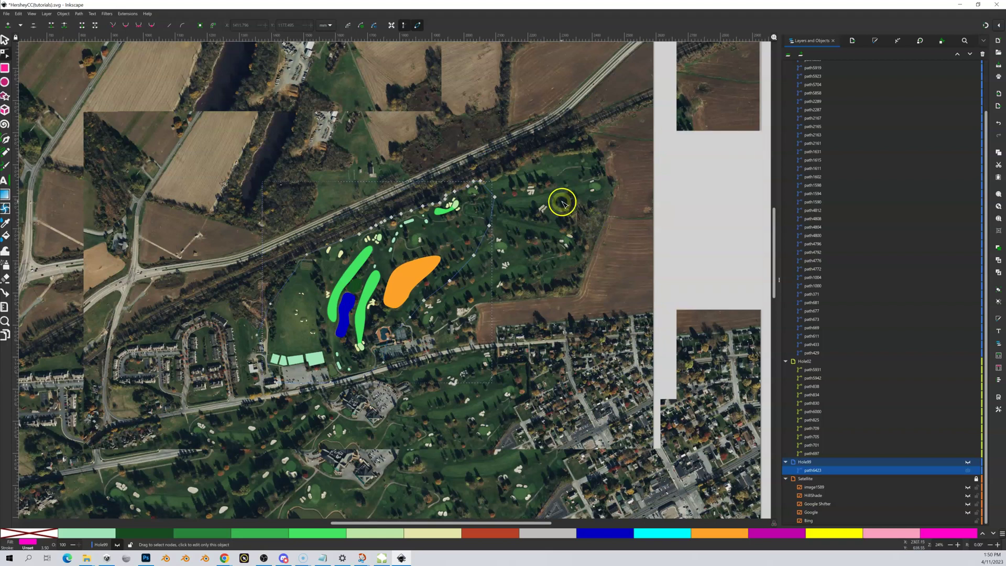